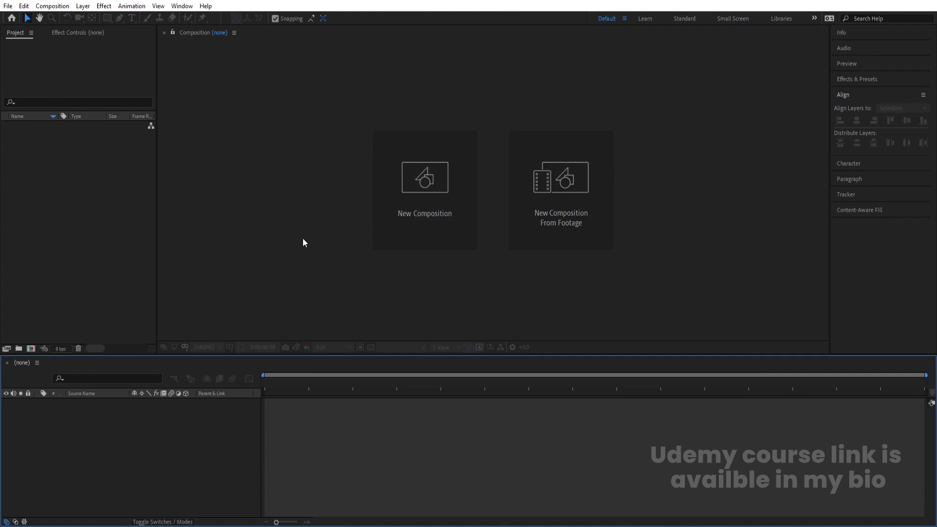
# Create the white 1920×1080, 30 fps composition 'Main Animation-' and turn on Title/Action Safe guides
pyautogui.click(433, 200)
pyautogui.write('Main Anima')
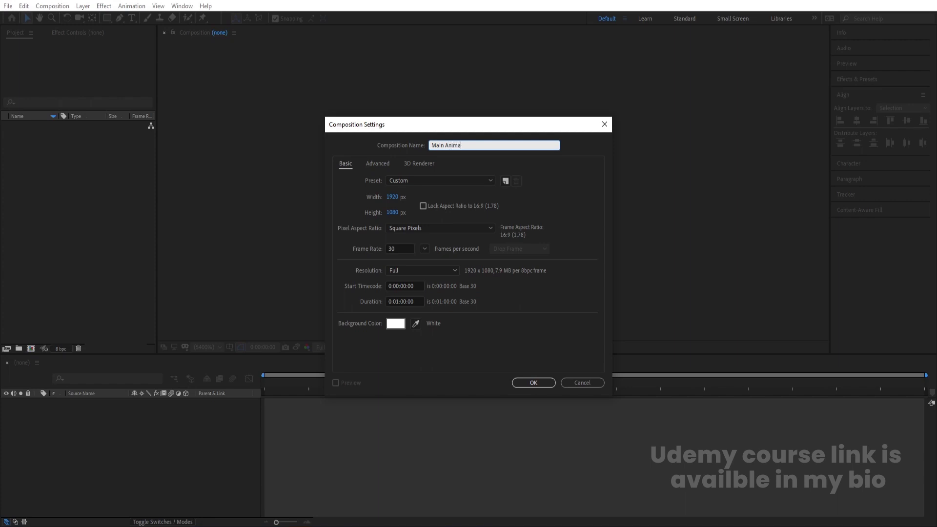
pyautogui.write('tion')
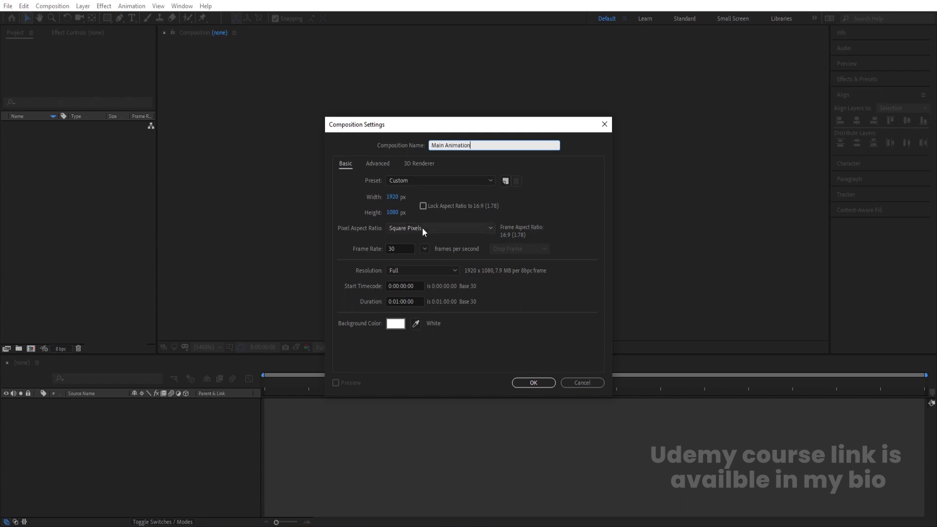
pyautogui.press('Num_Lock')
pyautogui.write('-')
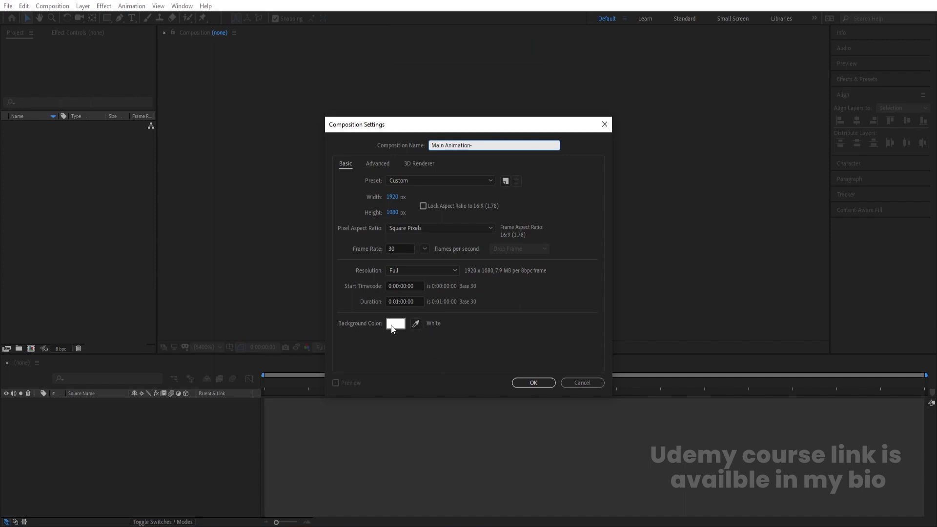
pyautogui.click(535, 383)
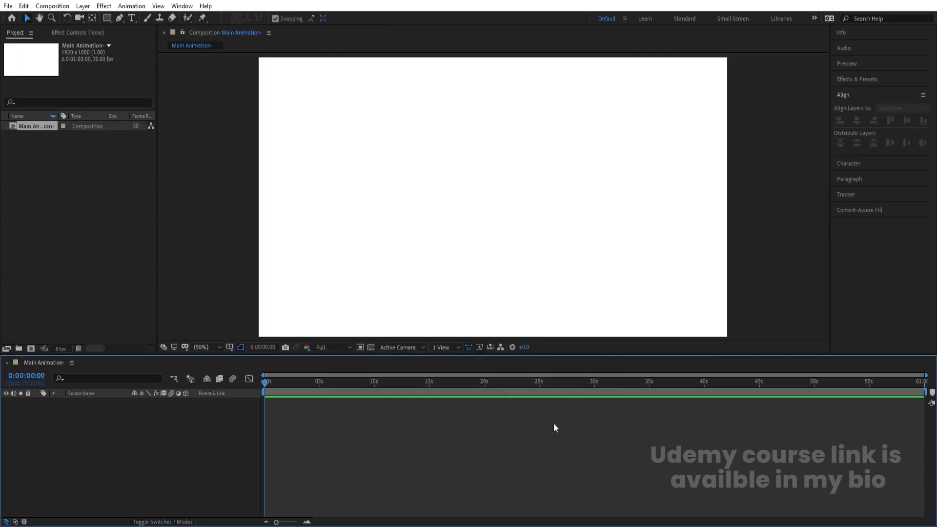
pyautogui.click(229, 347)
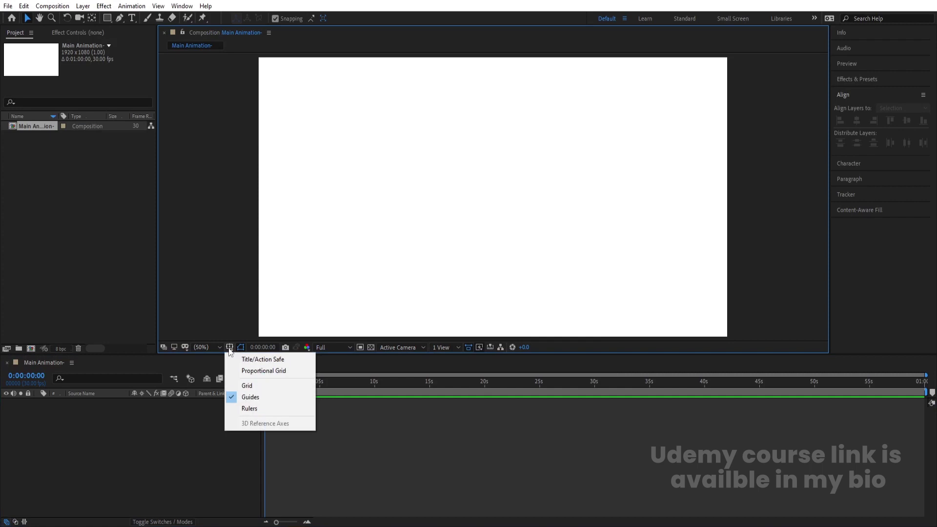
pyautogui.click(242, 360)
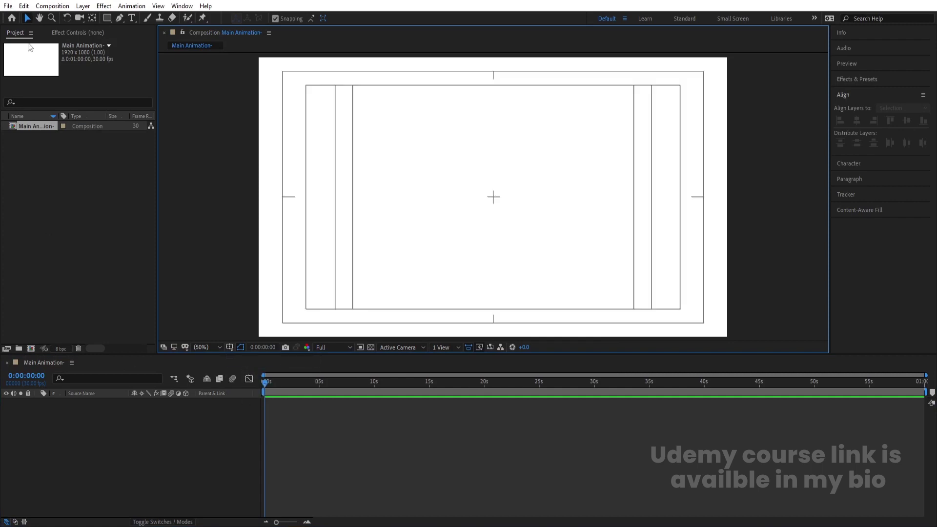
# With the Type tool, set the font style to Black with All Caps enabled
pyautogui.click(132, 19)
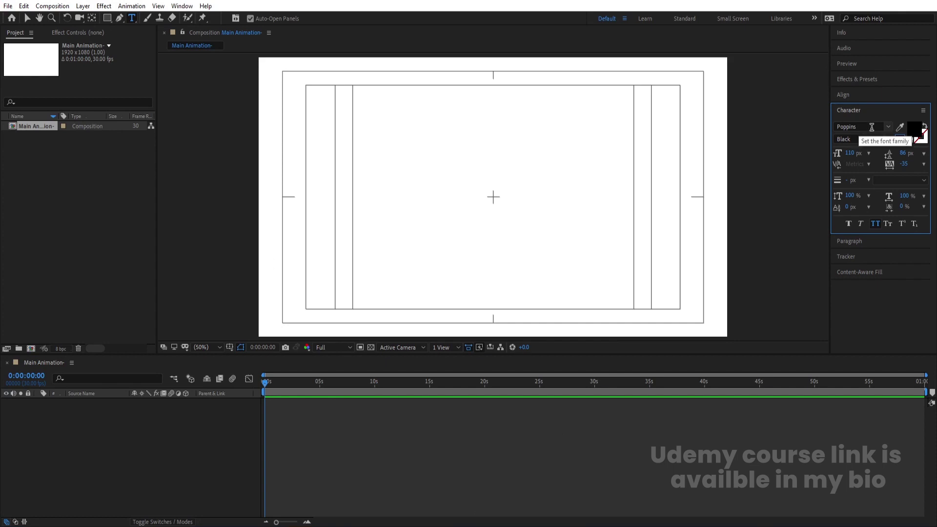
pyautogui.click(887, 139)
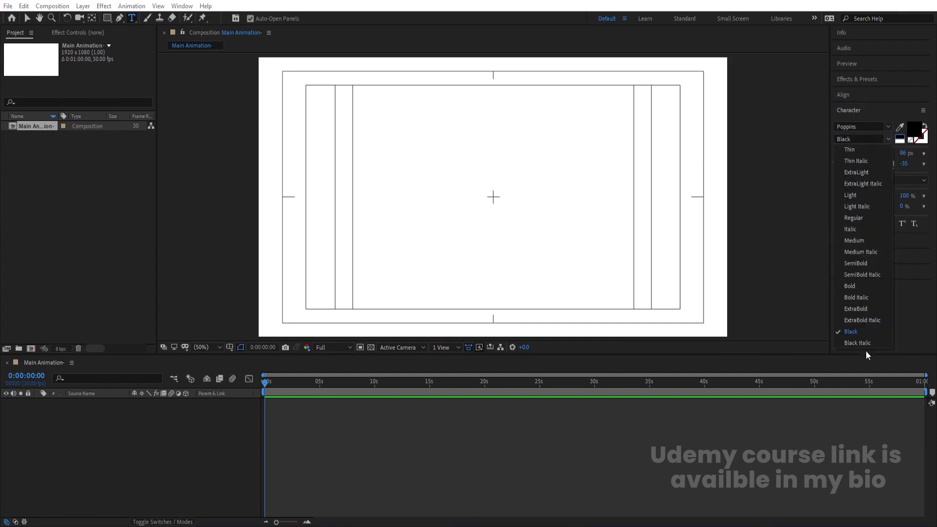
pyautogui.click(861, 331)
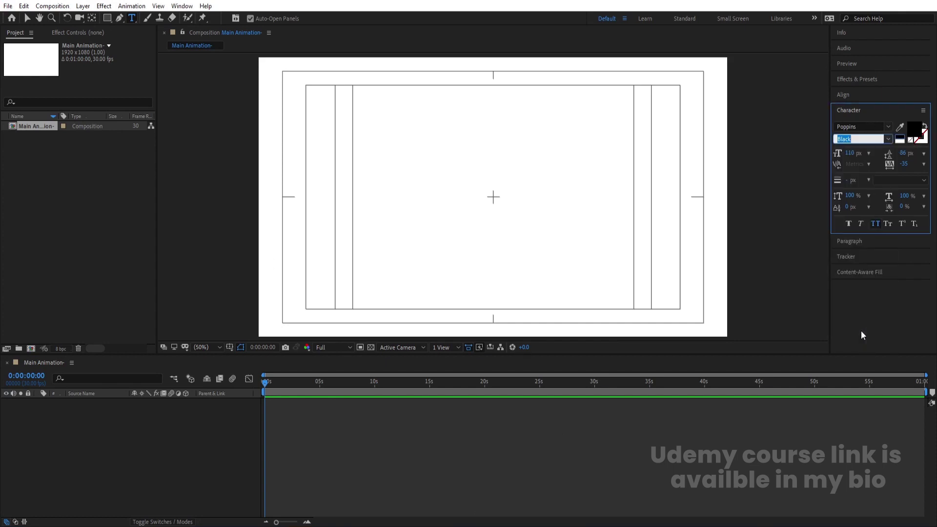
pyautogui.click(873, 224)
# Type 'MOTION' on the canvas as a new text layer and select it
pyautogui.click(403, 208)
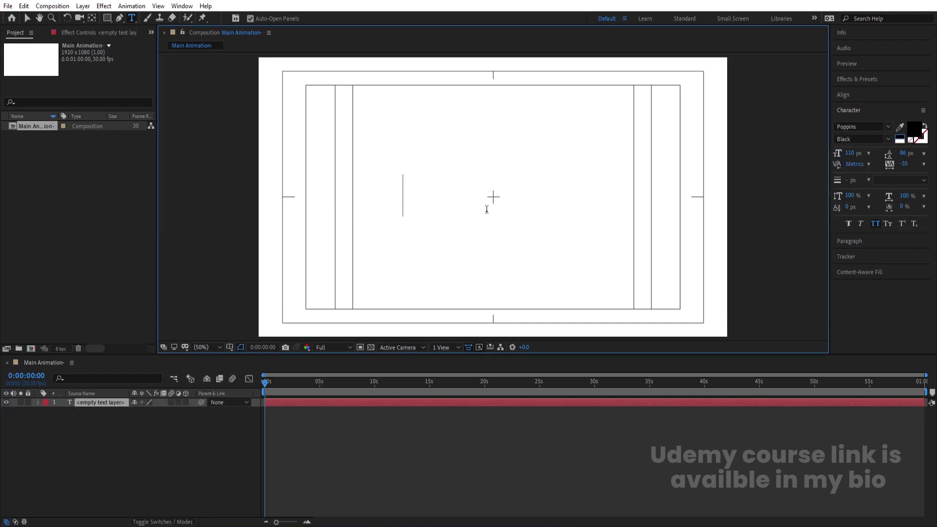
pyautogui.write('MTOI')
pyautogui.hotkey('ctrl', 'a')
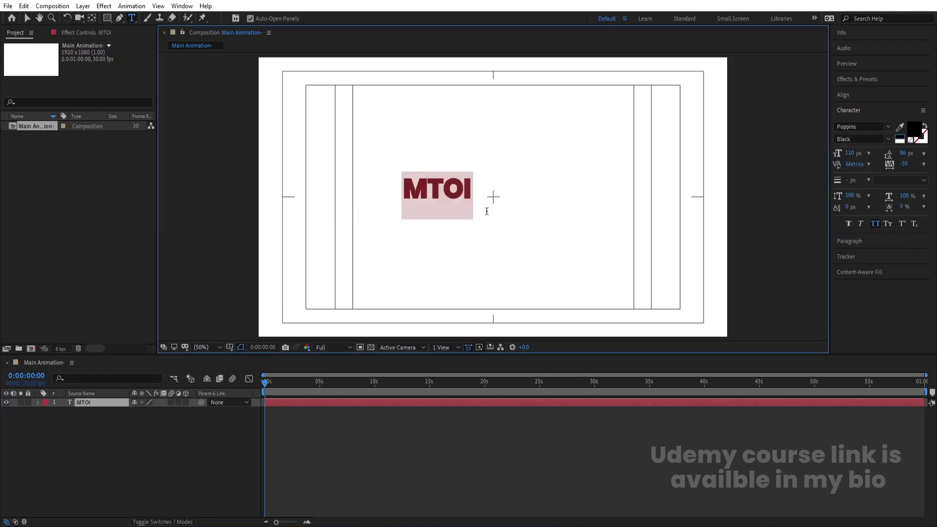
pyautogui.write('MOTION')
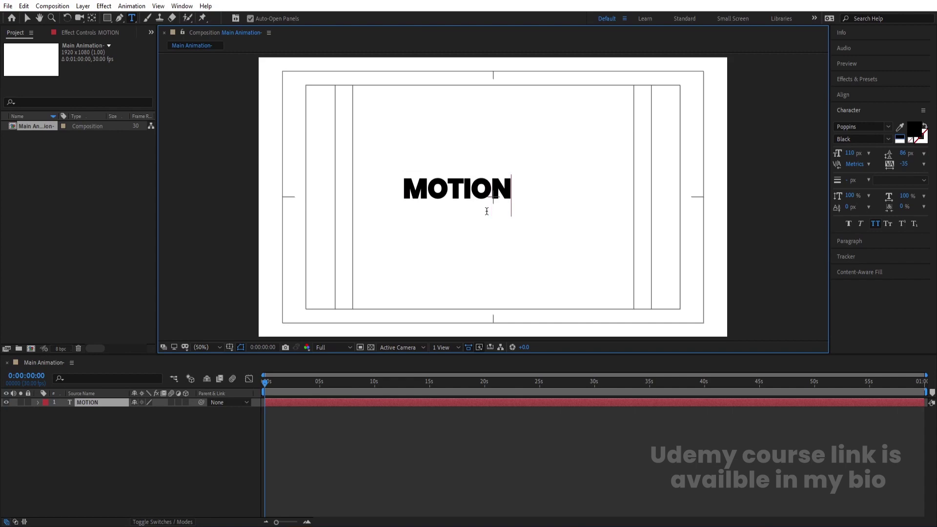
pyautogui.click(83, 434)
pyautogui.click(93, 404)
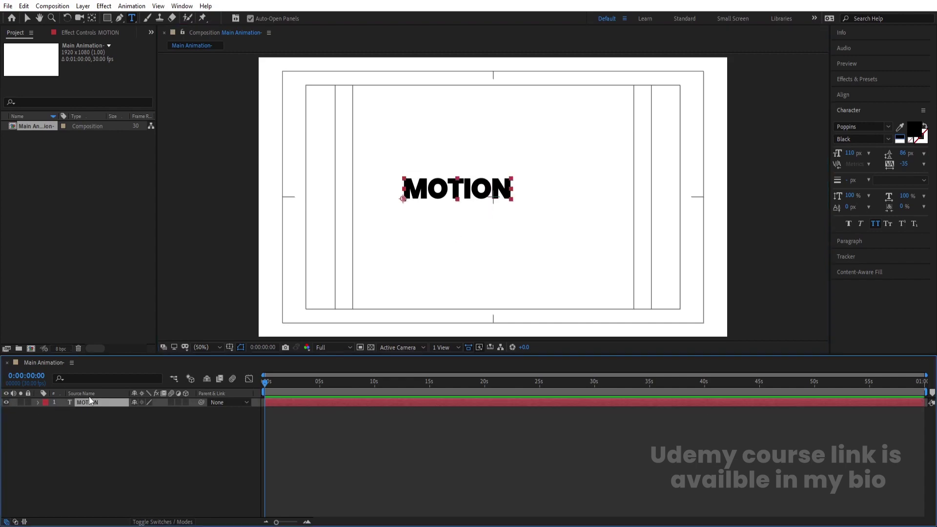
# Centre MOTION's anchor point and align it horizontally and vertically to the composition
pyautogui.hotkey('ctrl', 'alt', 'Home')
pyautogui.click(843, 95)
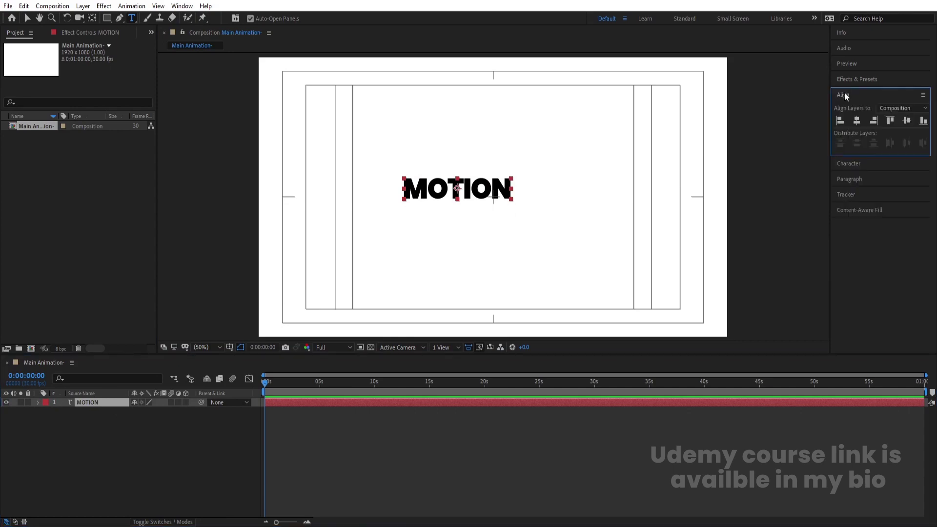
pyautogui.click(856, 120)
pyautogui.click(907, 121)
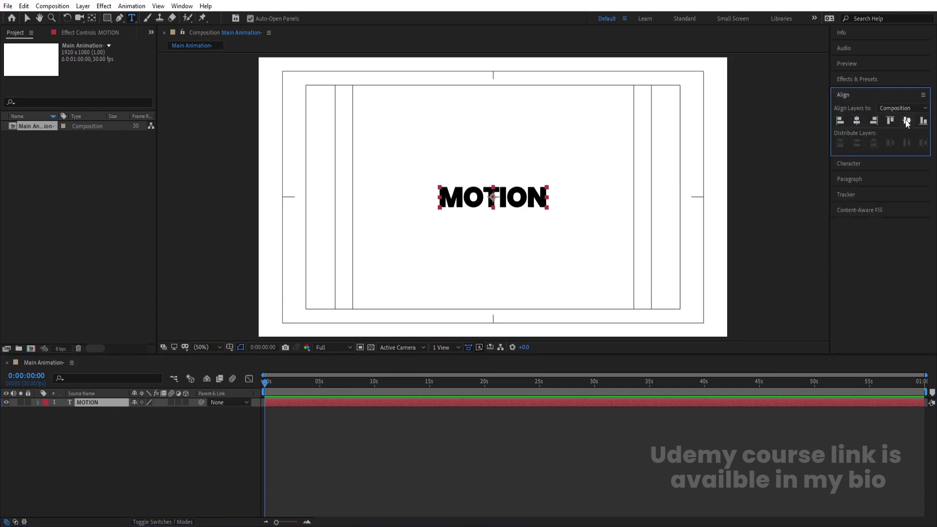
# Scale the MOTION layer up to 232%
pyautogui.press('s')
pyautogui.moveTo(146, 411); pyautogui.dragTo(211, 411)
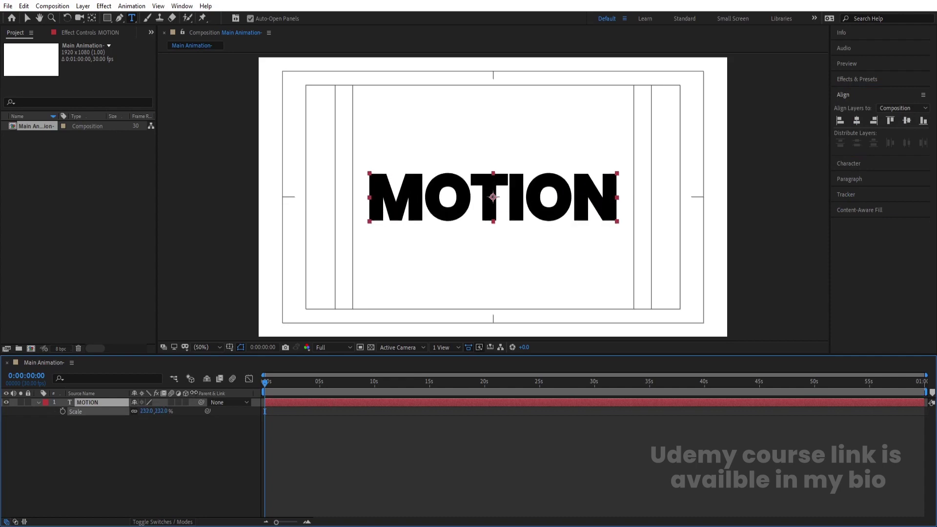
pyautogui.click(185, 435)
pyautogui.press('=')
pyautogui.press('=')
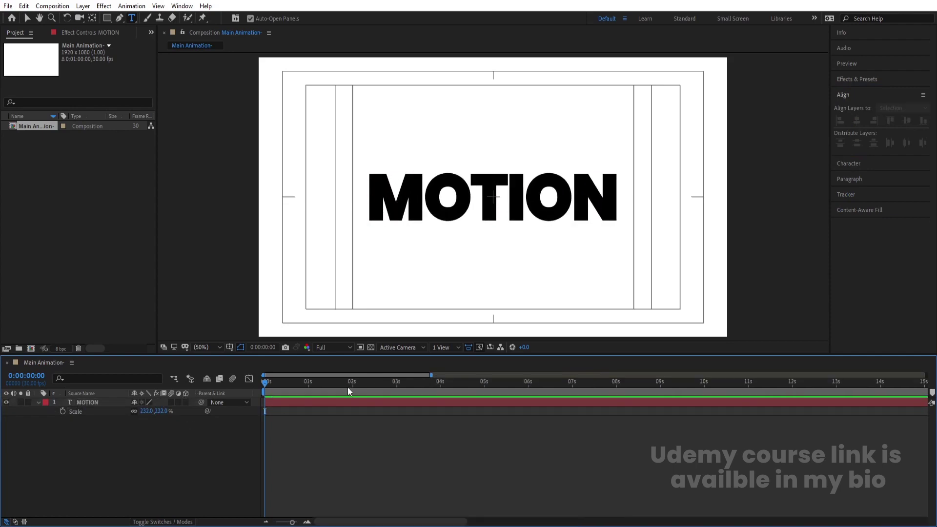
# Keyframe MOTION's rotation from 0 at 1 second to one full revolution at 0:00:02:14
pyautogui.click(308, 381)
pyautogui.click(93, 403)
pyautogui.press('r')
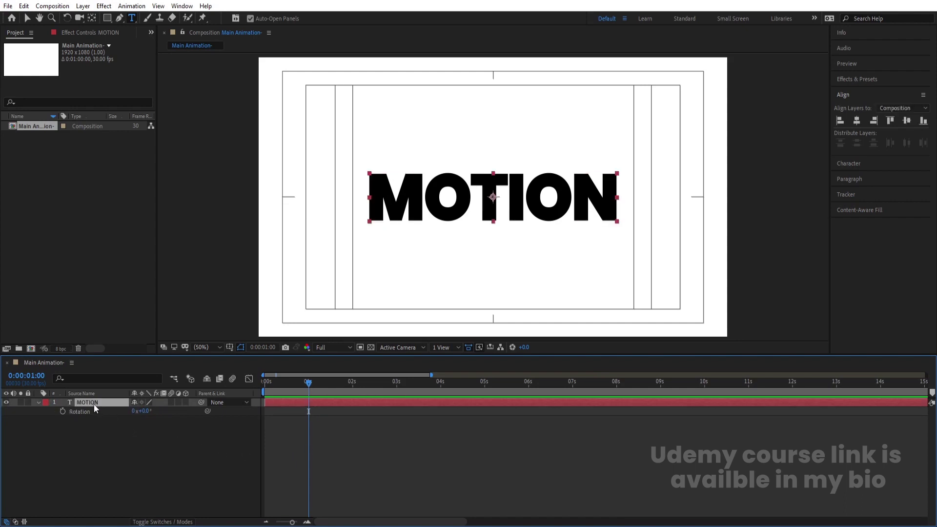
pyautogui.click(63, 411)
pyautogui.moveTo(351, 384); pyautogui.dragTo(374, 389)
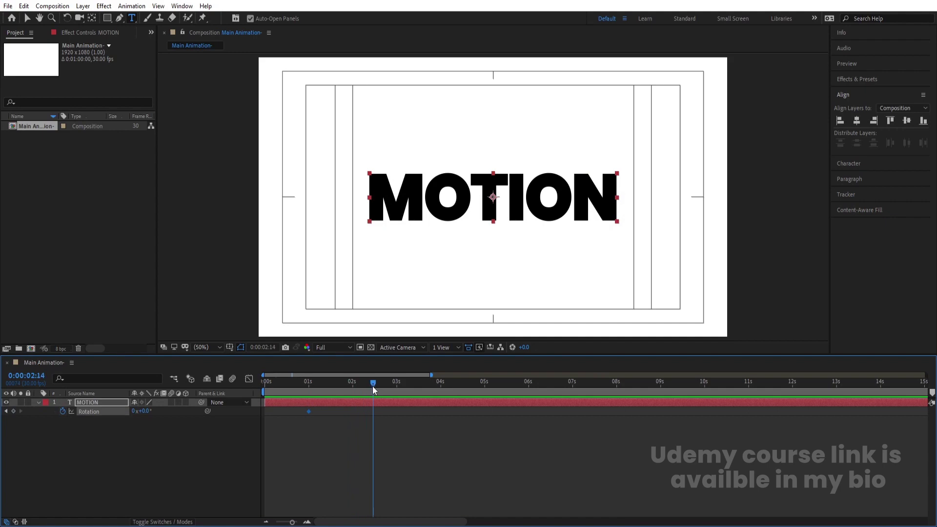
pyautogui.click(132, 411)
pyautogui.write('1')
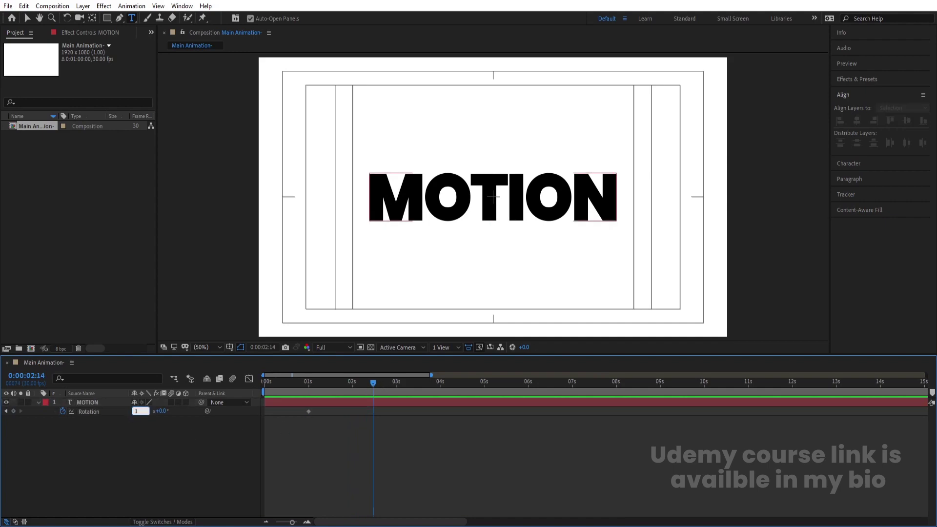
pyautogui.press('Return')
# Preview the spin, then apply Easy Ease to both Rotation keyframes
pyautogui.click(309, 388)
pyautogui.press('space')
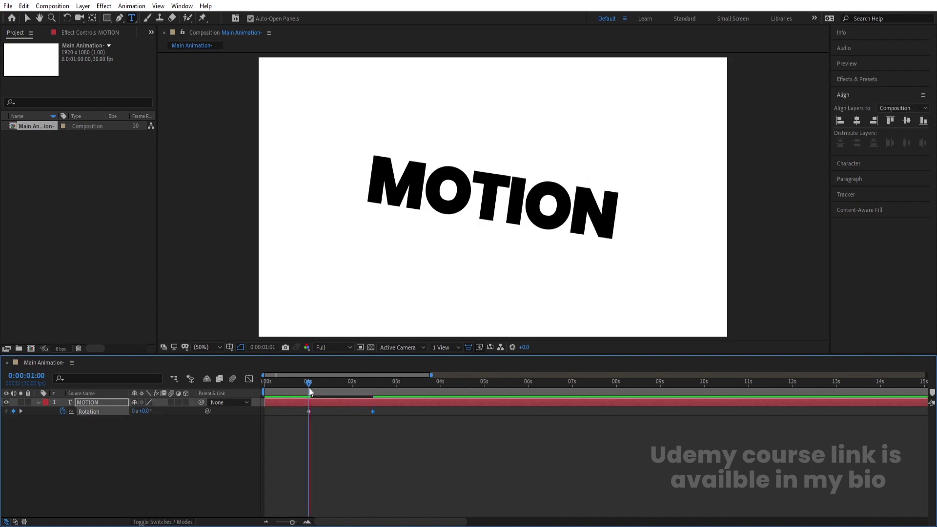
pyautogui.press('space')
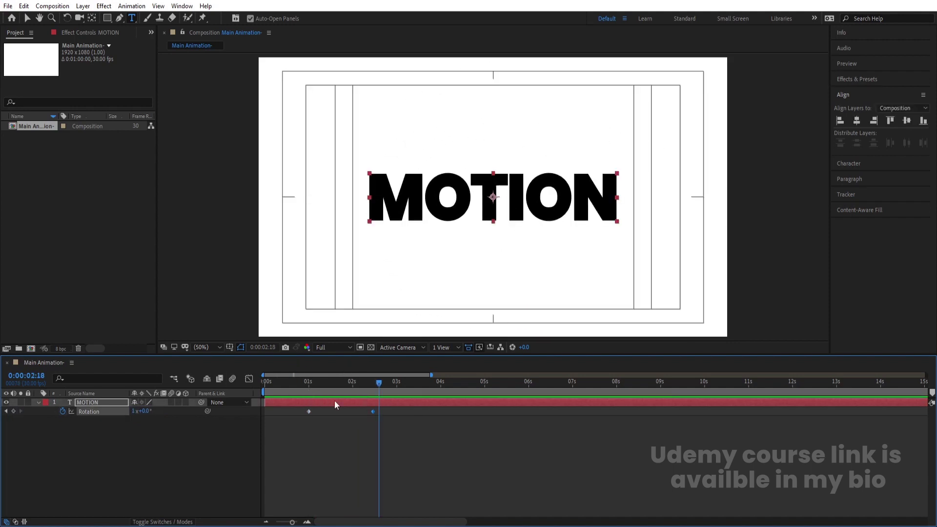
pyautogui.moveTo(406, 440); pyautogui.dragTo(280, 388)
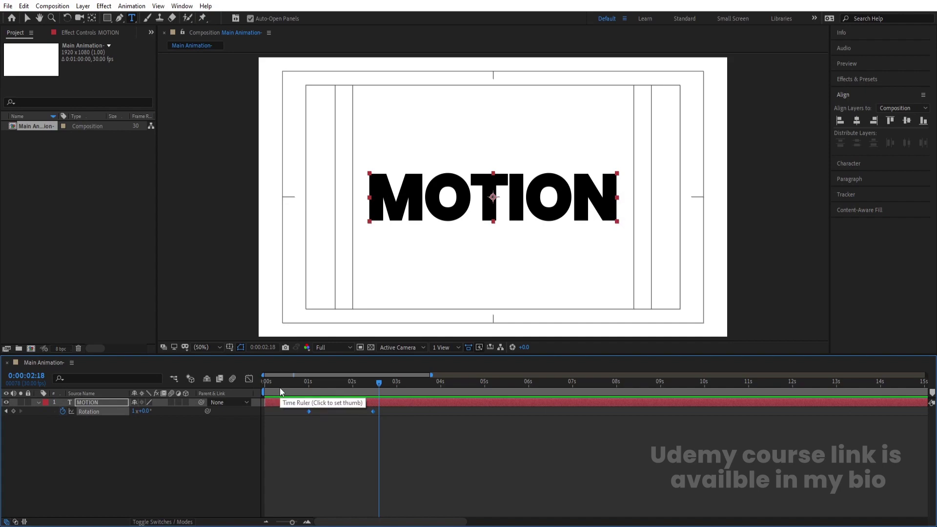
pyautogui.press('F9')
# In the Graph Editor, reshape the rotation speed curve to peak early and ease slowly into the end
pyautogui.click(249, 379)
pyautogui.moveTo(294, 499); pyautogui.dragTo(395, 424)
pyautogui.rightClick(398, 423)
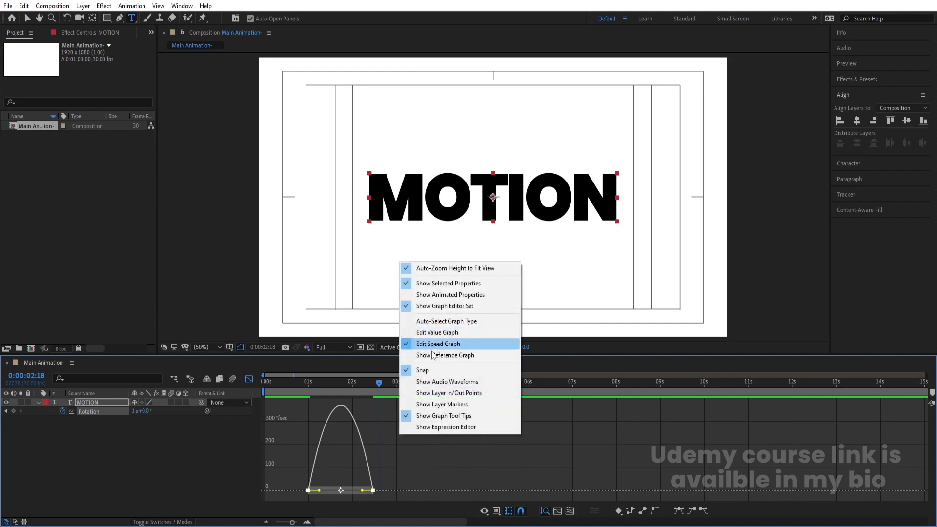
pyautogui.click(394, 454)
pyautogui.moveTo(405, 453); pyautogui.dragTo(336, 491)
pyautogui.click(251, 378)
# Scrub to around 0:00:01:23 to check MOTION mid-spin
pyautogui.click(301, 387)
pyautogui.moveTo(301, 387); pyautogui.dragTo(339, 384)
pyautogui.press("'")
pyautogui.click(350, 423)
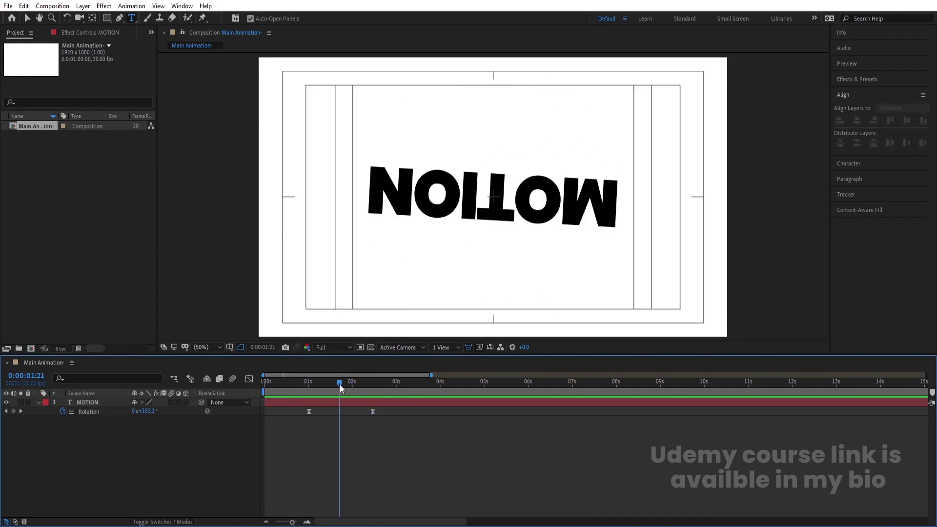
# Enable motion blur on MOTION and split the layer at 0:00:01:22 into MOTION 2
pyautogui.click(172, 401)
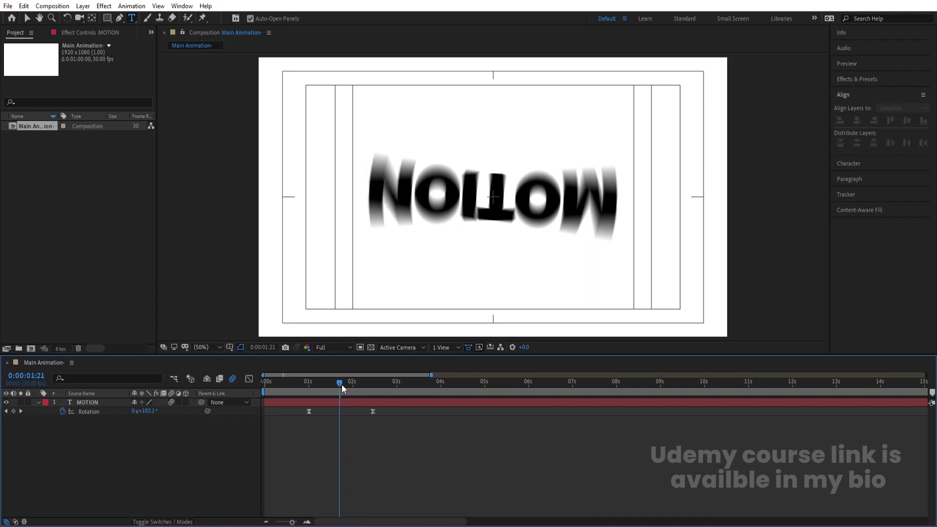
pyautogui.moveTo(341, 384); pyautogui.dragTo(343, 382)
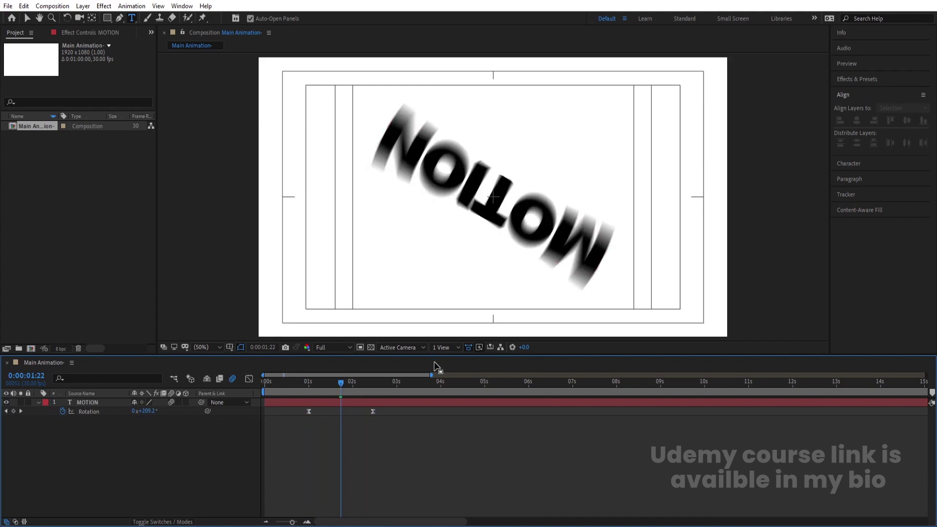
pyautogui.click(356, 403)
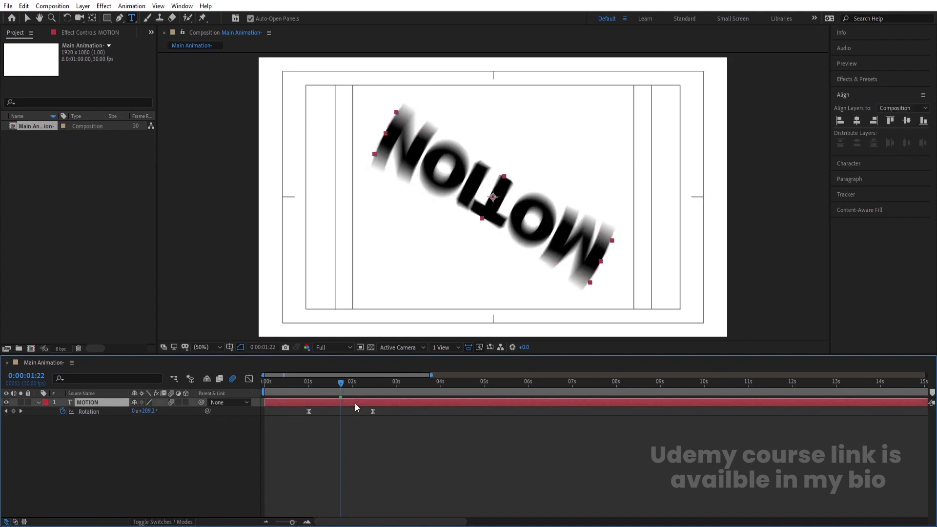
pyautogui.hotkey('ctrl', 'shift', 'd')
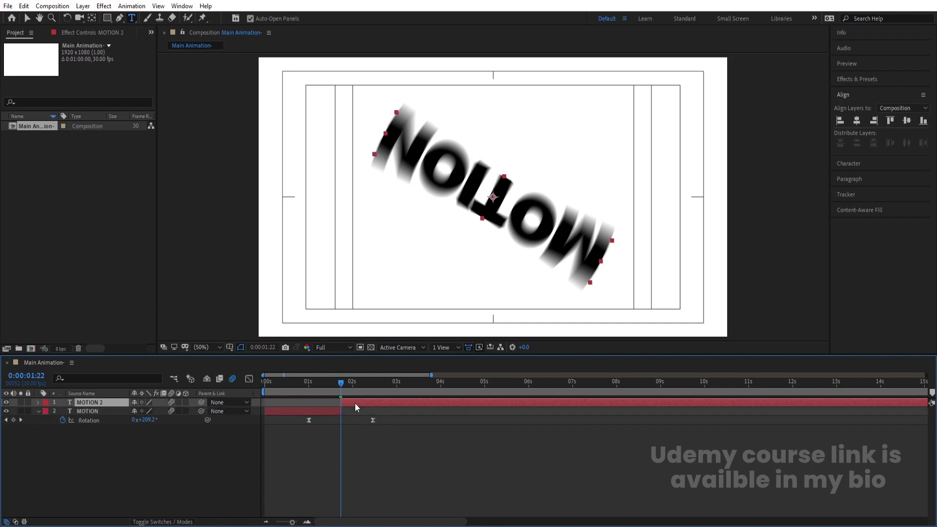
pyautogui.press('space')
pyautogui.press('space')
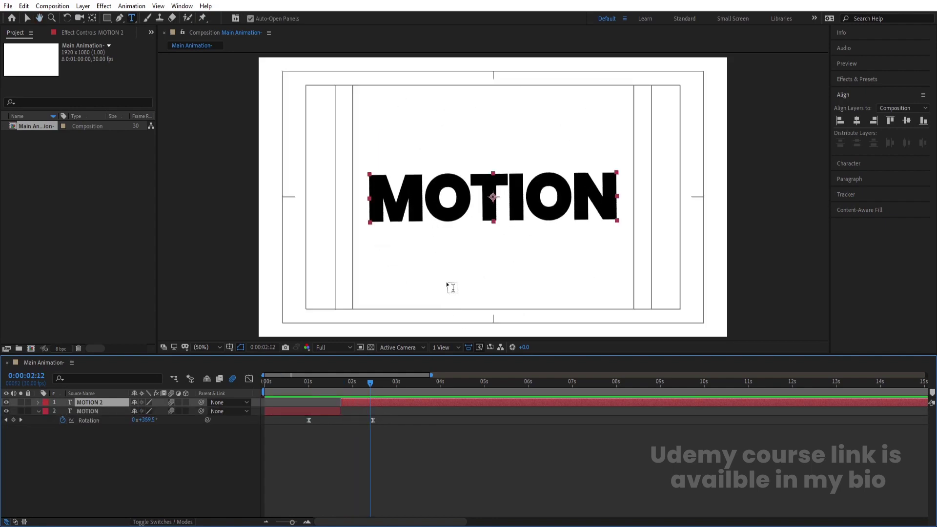
# Retype the MOTION 2 layer's text as 'DESIGN'
pyautogui.press('r')
pyautogui.press('k')
pyautogui.doubleClick(405, 179)
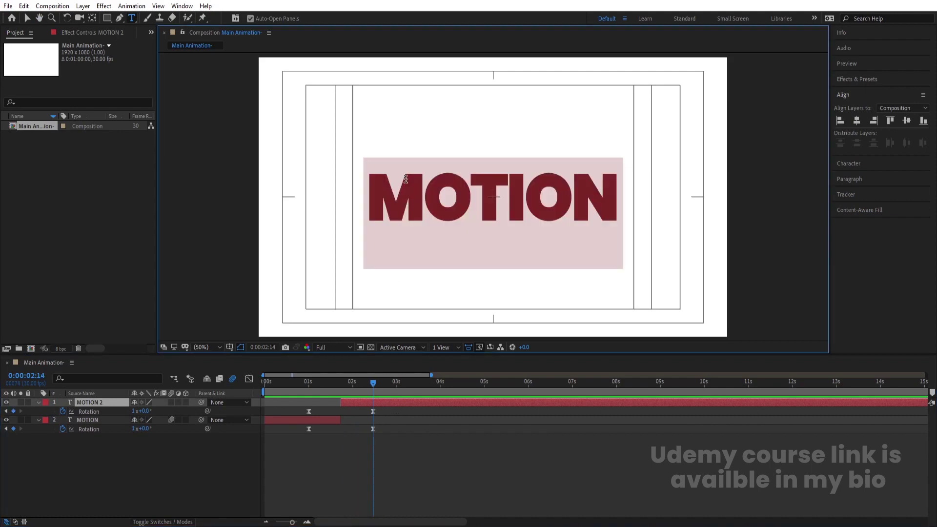
pyautogui.write('DESIGN')
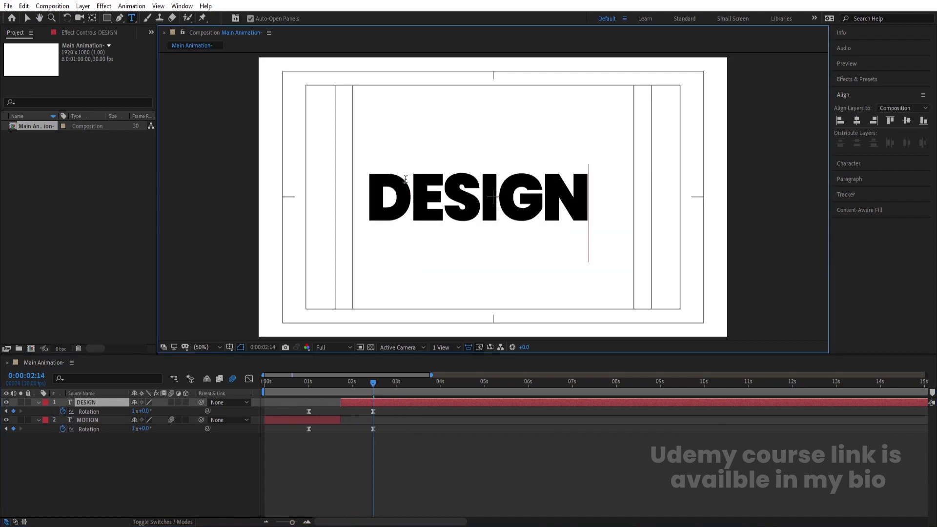
pyautogui.click(82, 403)
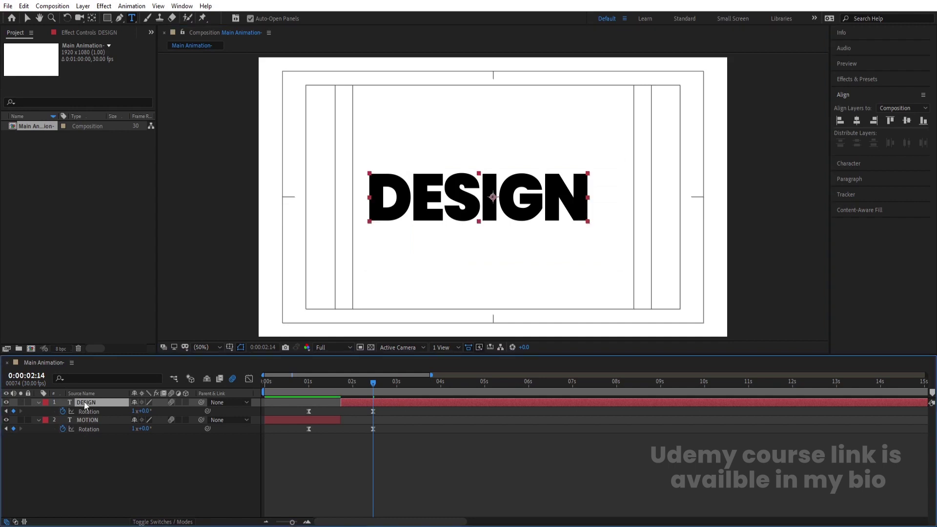
# Centre DESIGN's anchor and align it horizontally, then move the time to about 3:14
pyautogui.hotkey('ctrl', 'alt', 'Home')
pyautogui.click(855, 121)
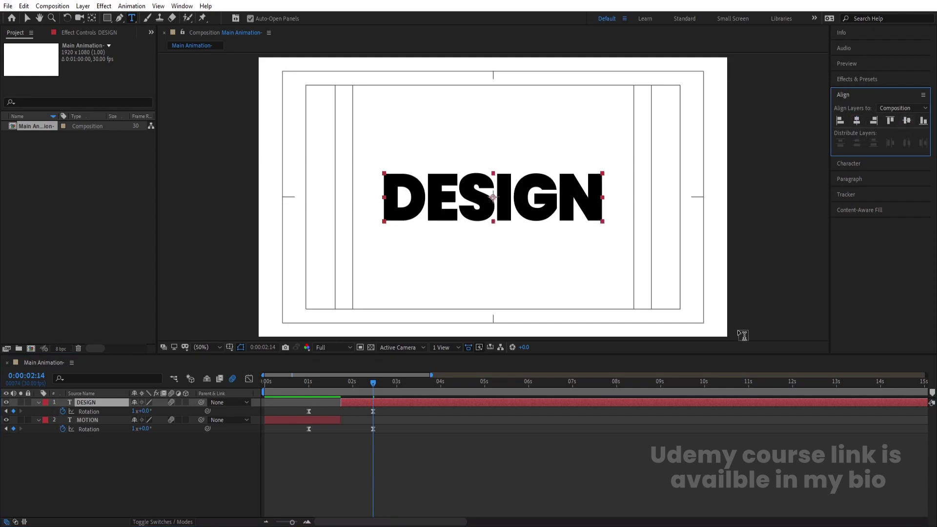
pyautogui.moveTo(306, 383); pyautogui.dragTo(380, 385)
pyautogui.hotkey('shift', 'pagedown')
pyautogui.press("'")
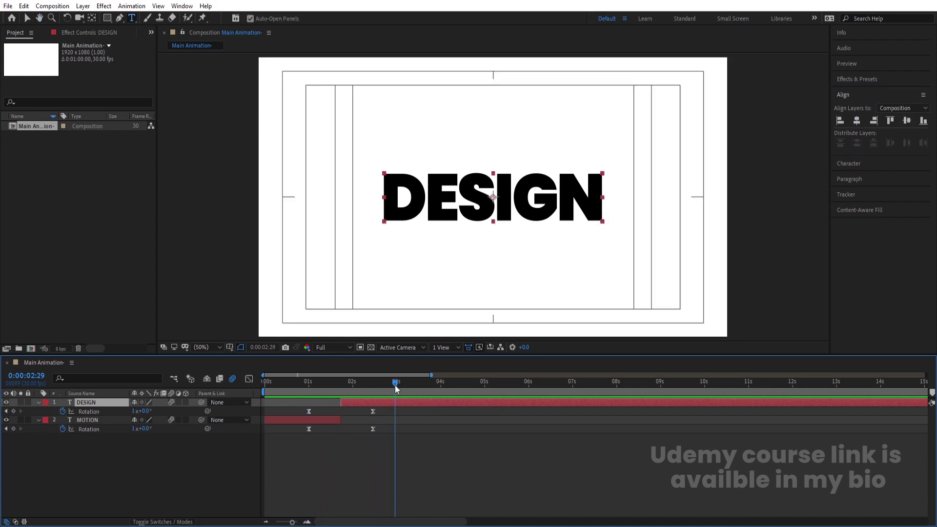
pyautogui.moveTo(395, 388)
pyautogui.mouseDown()
pyautogui.moveTo(418, 385)
pyautogui.moveTo(363, 398)
pyautogui.moveTo(411, 387)
pyautogui.moveTo(413, 403)
pyautogui.moveTo(411, 382)
pyautogui.mouseUp()
# Split DESIGN at 3:12, delete DESIGN 2's rotation keyframes and set its rotation to 0
pyautogui.hotkey('ctrl', 'shift', 'd')
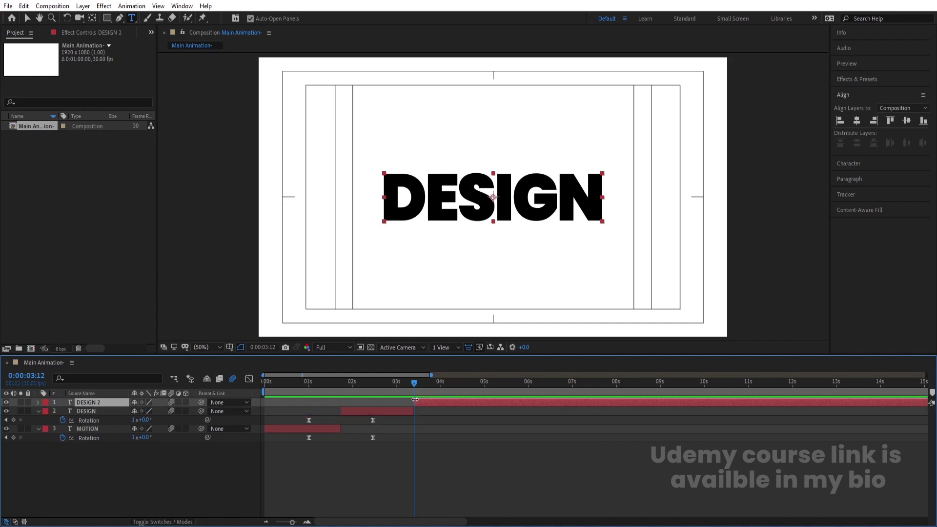
pyautogui.press('r')
pyautogui.moveTo(415, 408); pyautogui.dragTo(299, 416)
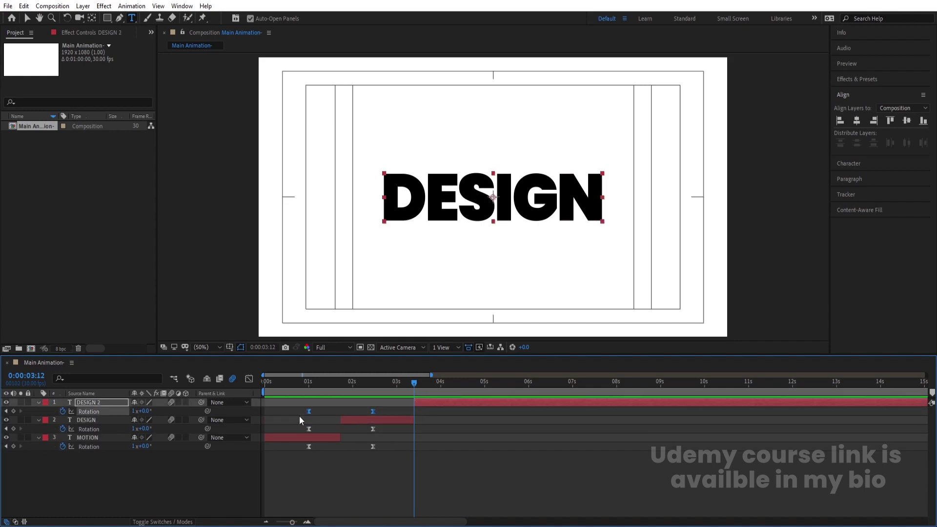
pyautogui.press('Delete')
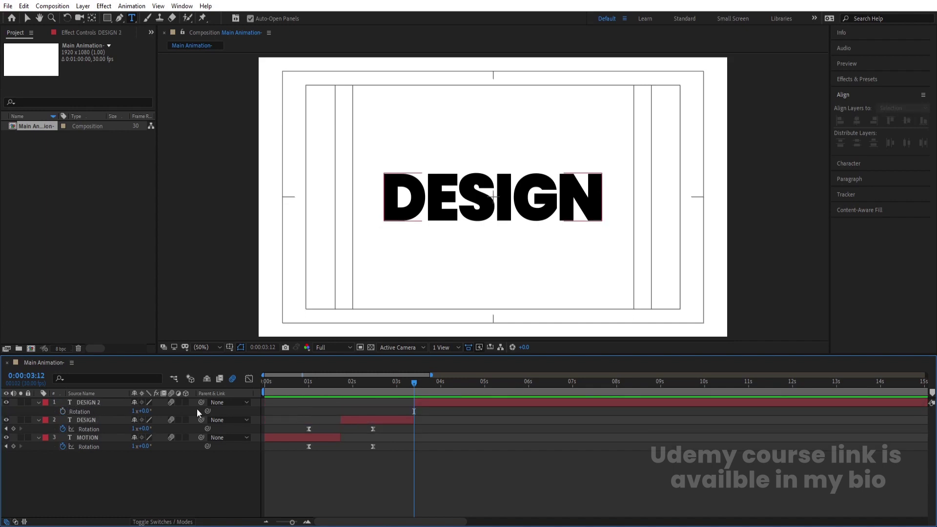
pyautogui.click(134, 410)
pyautogui.write('0')
pyautogui.press('Return')
pyautogui.click(326, 402)
pyautogui.click(431, 403)
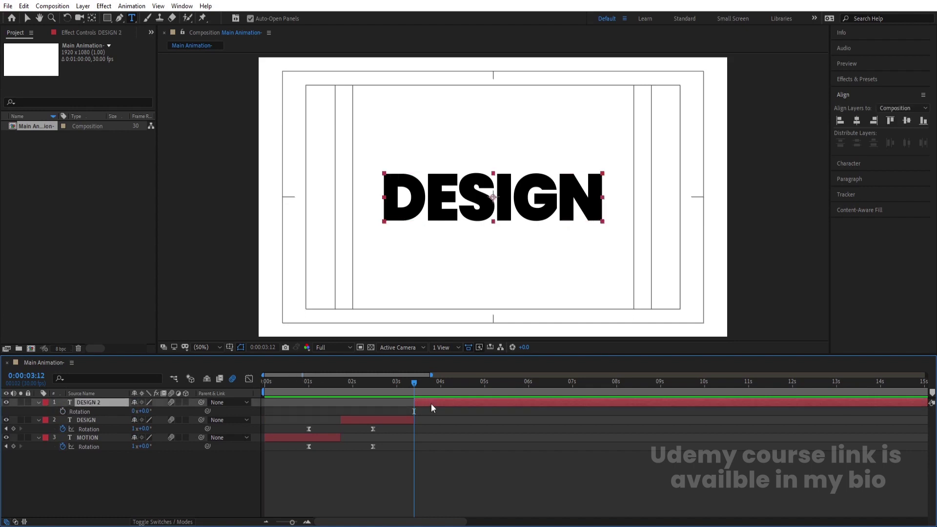
# Make DESIGN 2 3D and keyframe Y Rotation from 0 at 3:12 to -1x at 5:00
pyautogui.click(186, 402)
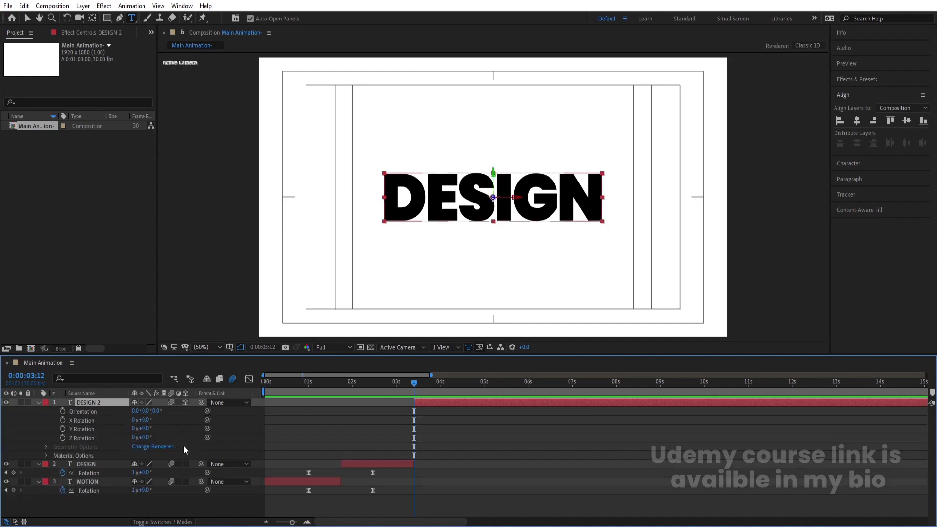
pyautogui.click(63, 429)
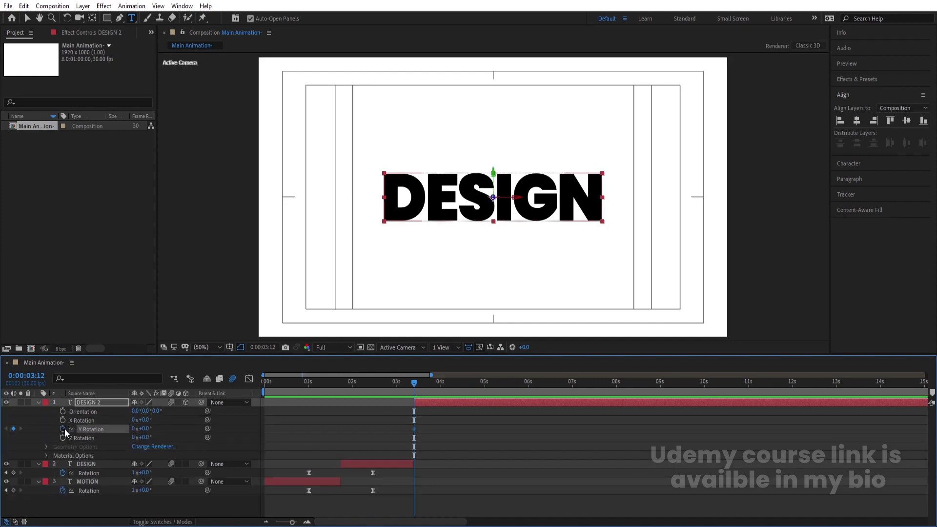
pyautogui.moveTo(471, 388); pyautogui.dragTo(486, 391)
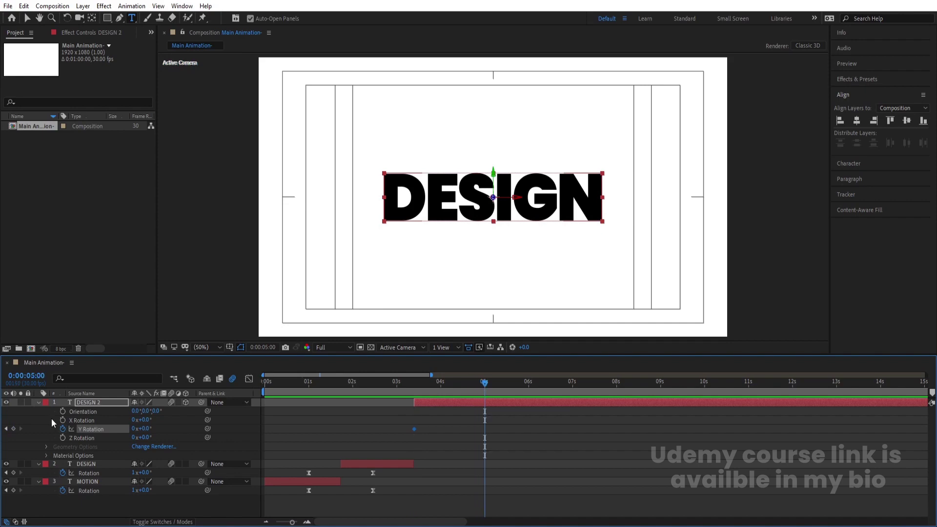
pyautogui.moveTo(141, 428); pyautogui.dragTo(117, 429)
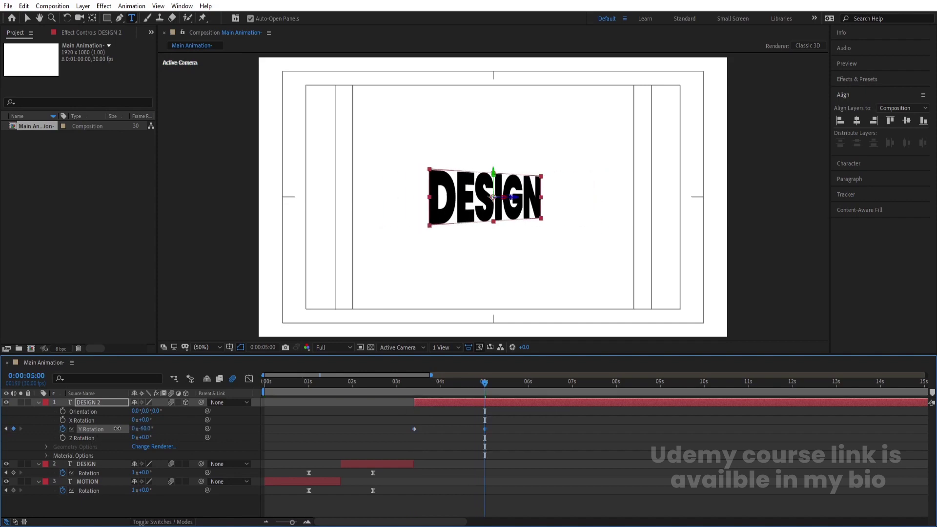
pyautogui.hotkey('ctrl', 'z')
pyautogui.click(136, 429)
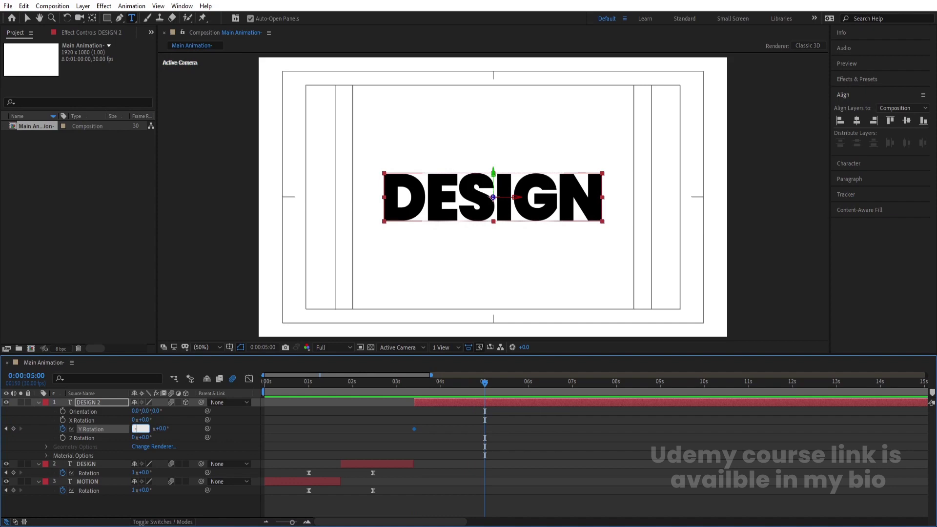
pyautogui.write('-1')
pyautogui.press('Return')
# Ease the Y spin into its final keyframe using the speed graph
pyautogui.click(408, 389)
pyautogui.moveTo(408, 426); pyautogui.dragTo(517, 436)
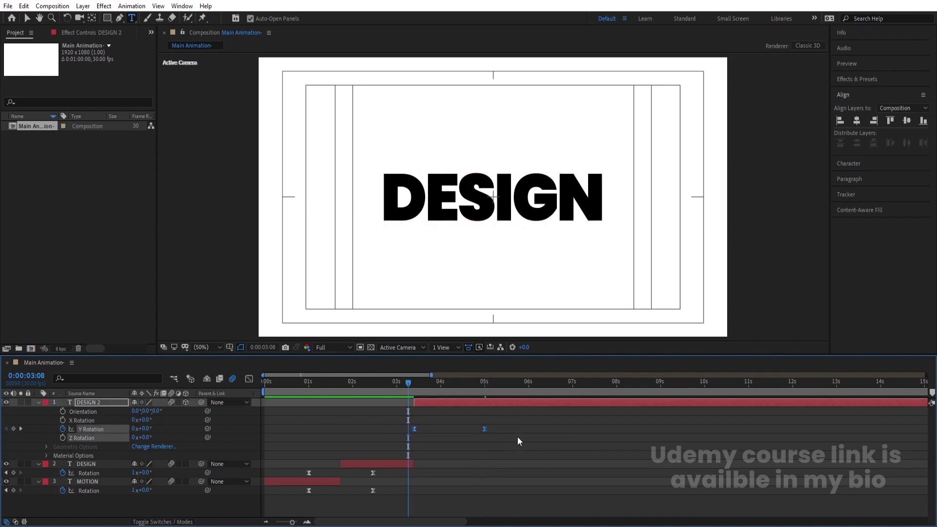
pyautogui.click(249, 378)
pyautogui.moveTo(517, 461); pyautogui.dragTo(416, 383)
pyautogui.moveTo(472, 410); pyautogui.dragTo(437, 405)
pyautogui.click(249, 379)
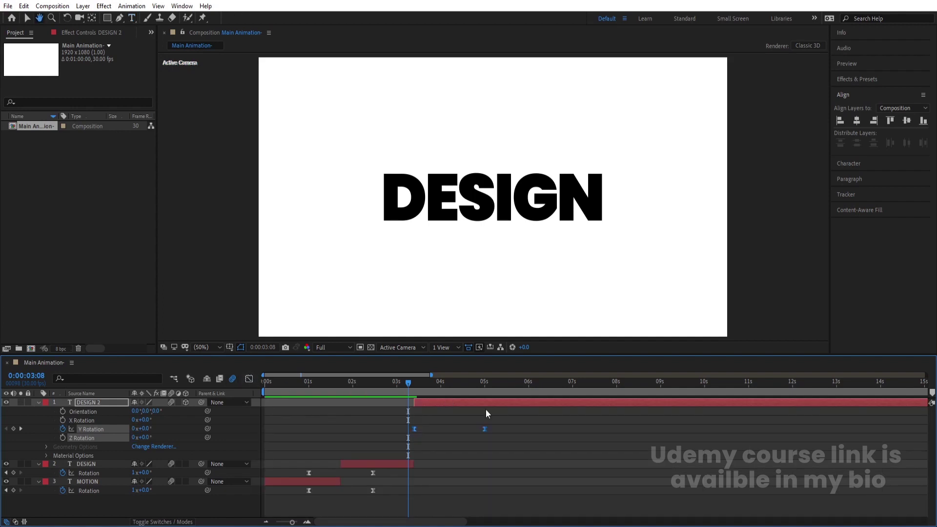
# Preview the DESIGN spin and go to 3:29 where the text is edge-on
pyautogui.press('space')
pyautogui.click(490, 408)
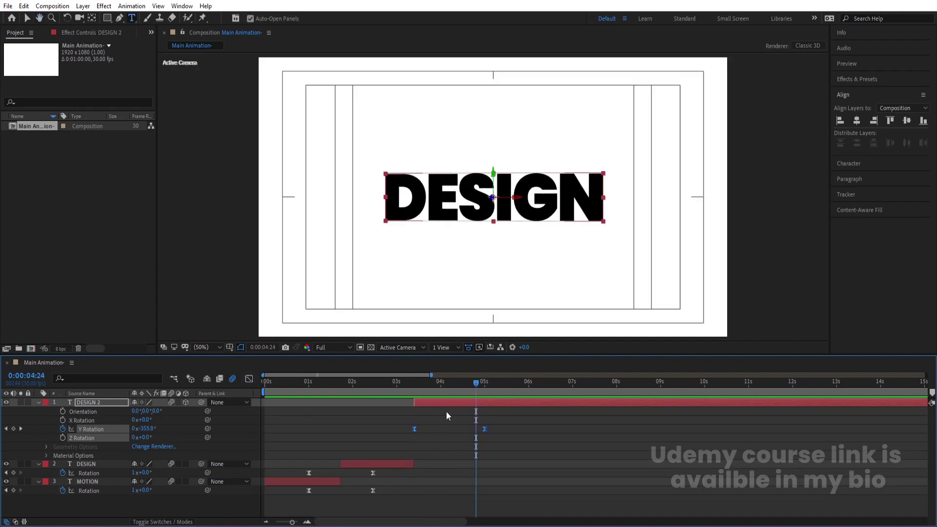
pyautogui.press('=')
pyautogui.press('-')
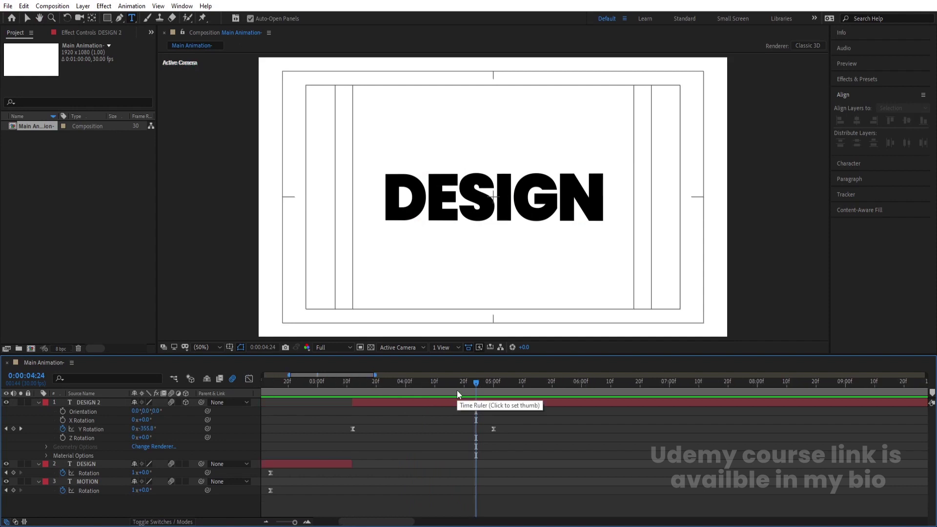
pyautogui.moveTo(438, 385); pyautogui.dragTo(403, 399)
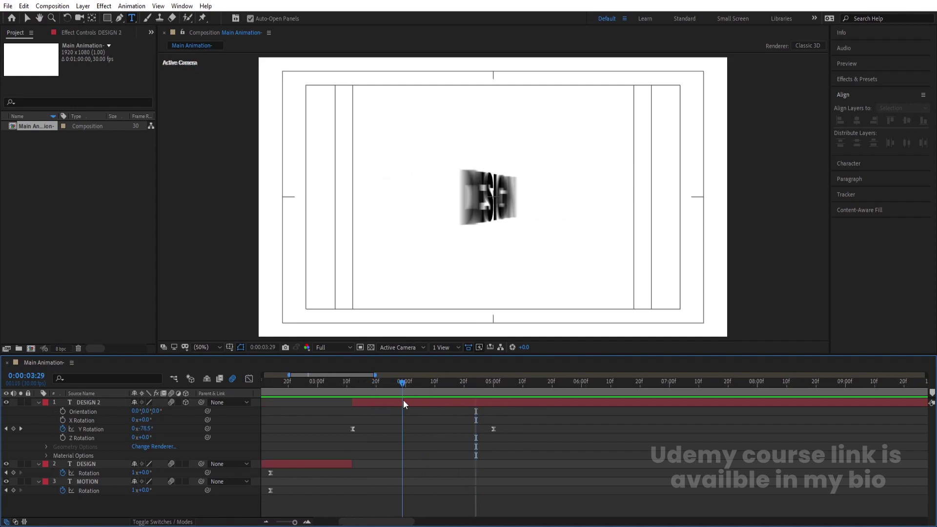
pyautogui.click(418, 404)
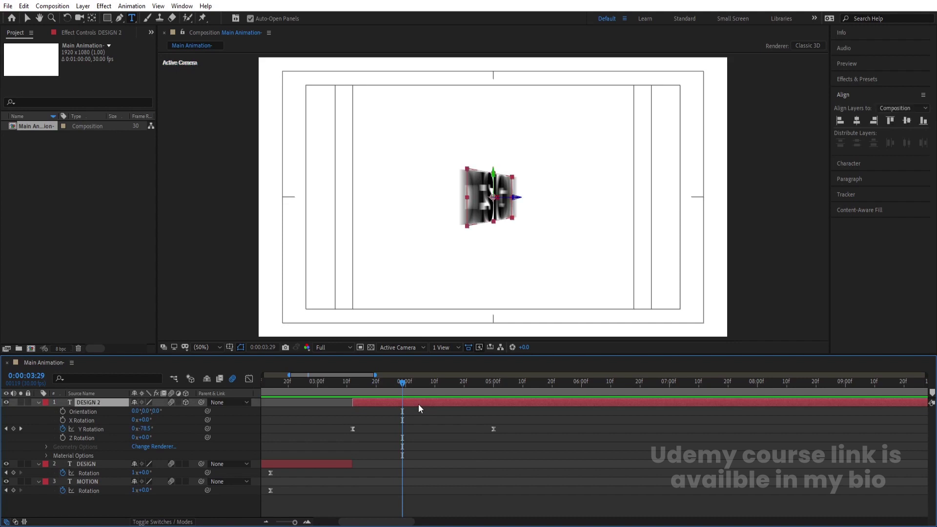
# Split DESIGN 2 at 3:29 and replace 'DES' with 'MO' so the new layer reads MOIGN
pyautogui.hotkey('ctrl', 'shift', 'd')
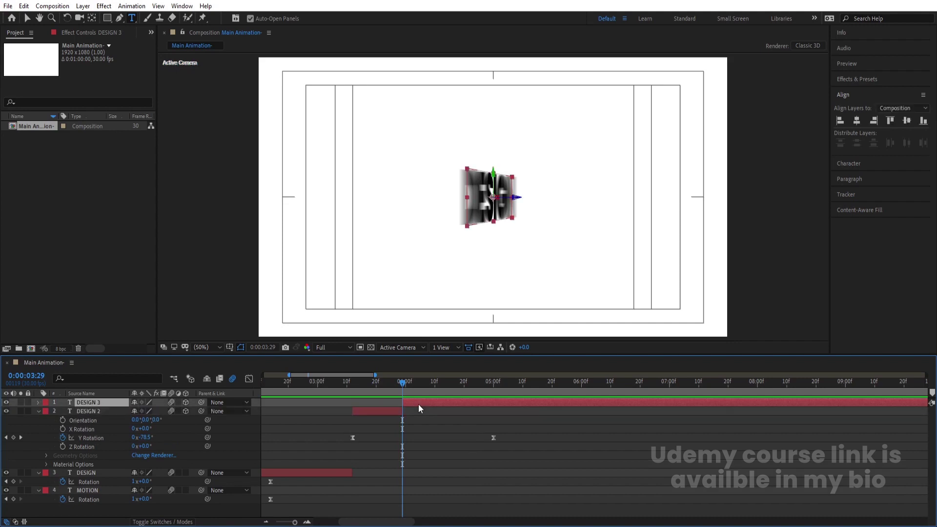
pyautogui.moveTo(408, 391); pyautogui.dragTo(473, 391)
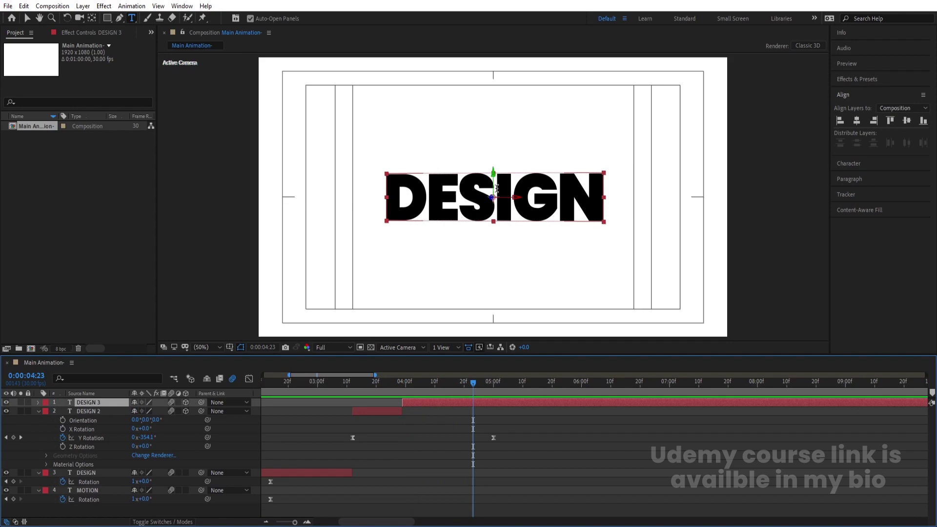
pyautogui.moveTo(496, 187); pyautogui.dragTo(386, 195)
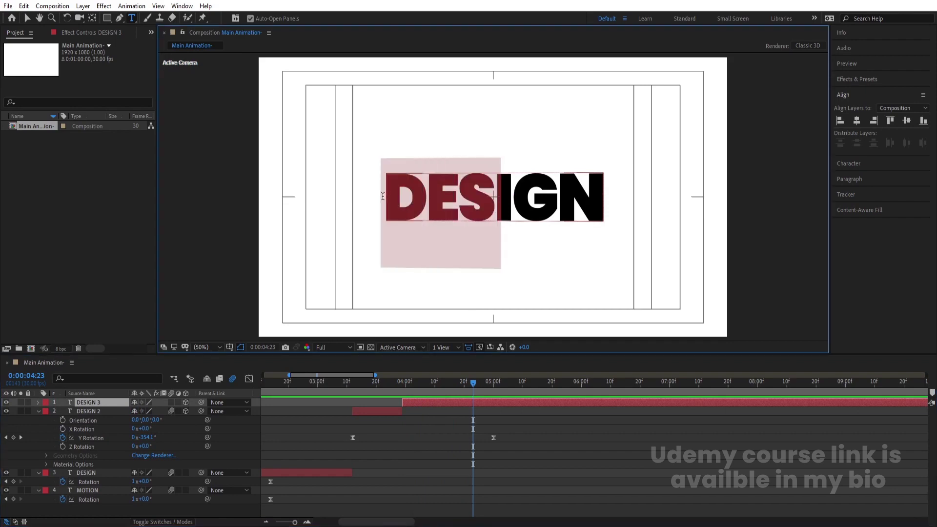
pyautogui.write('MO')
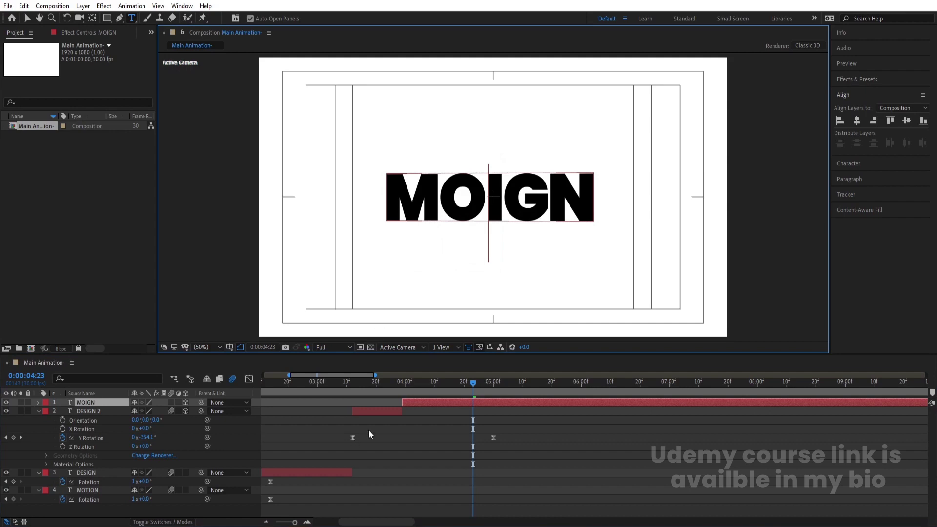
pyautogui.click(407, 419)
pyautogui.moveTo(364, 383); pyautogui.dragTo(441, 387)
pyautogui.click(446, 401)
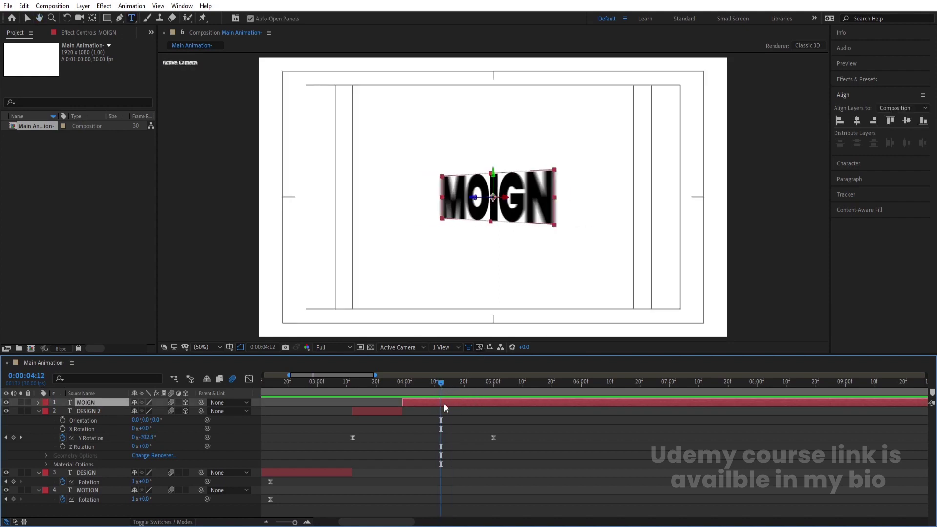
# Split MOIGN into a MOTION 2 layer and retype its text as 'MOTION'
pyautogui.hotkey('ctrl', 'shift', 'd')
pyautogui.moveTo(441, 387); pyautogui.dragTo(499, 390)
pyautogui.doubleClick(476, 186)
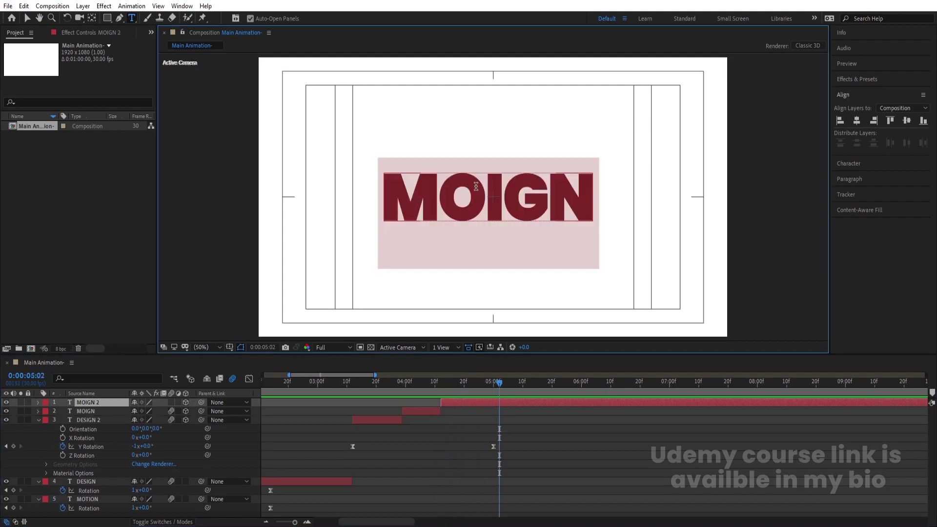
pyautogui.write('MOTION')
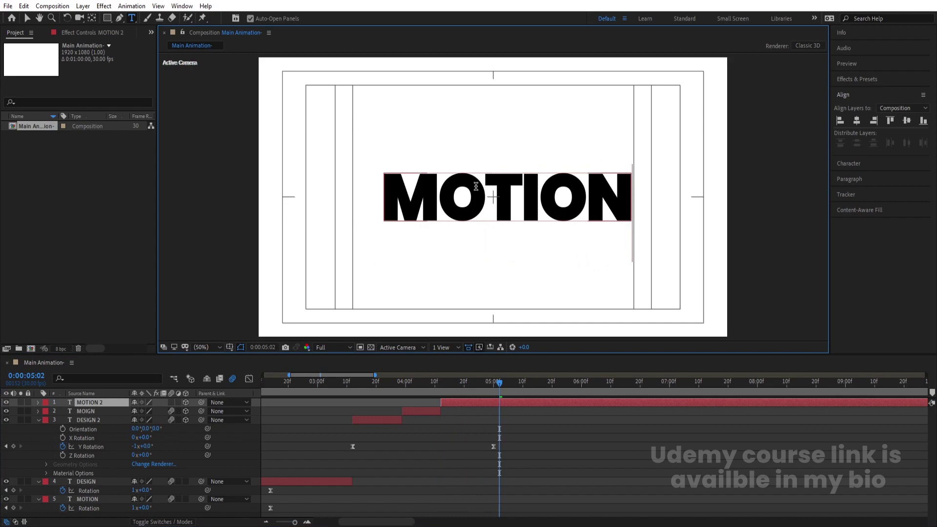
pyautogui.click(499, 404)
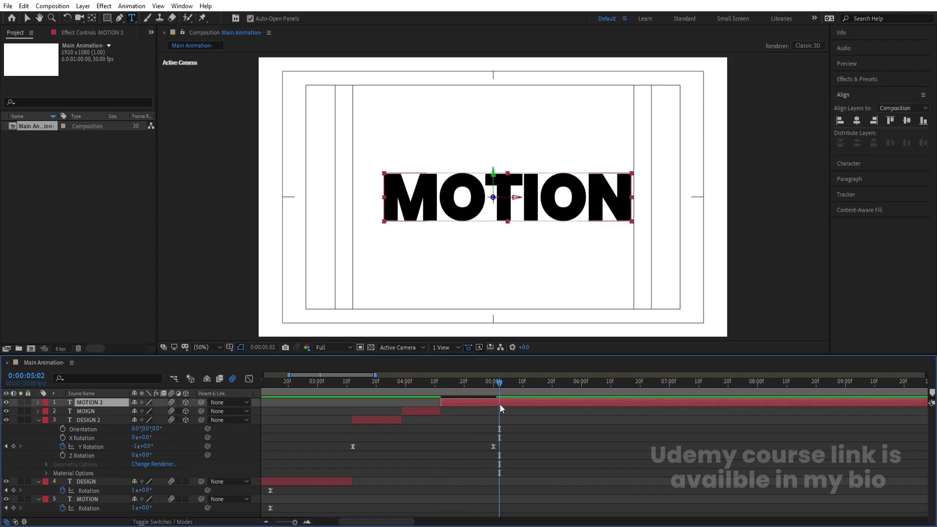
# Centre MOTION 2's anchor point on its text; horizontal alignment fails on the 3D layer
pyautogui.hotkey('ctrl', 'alt', 'Home')
pyautogui.click(858, 120)
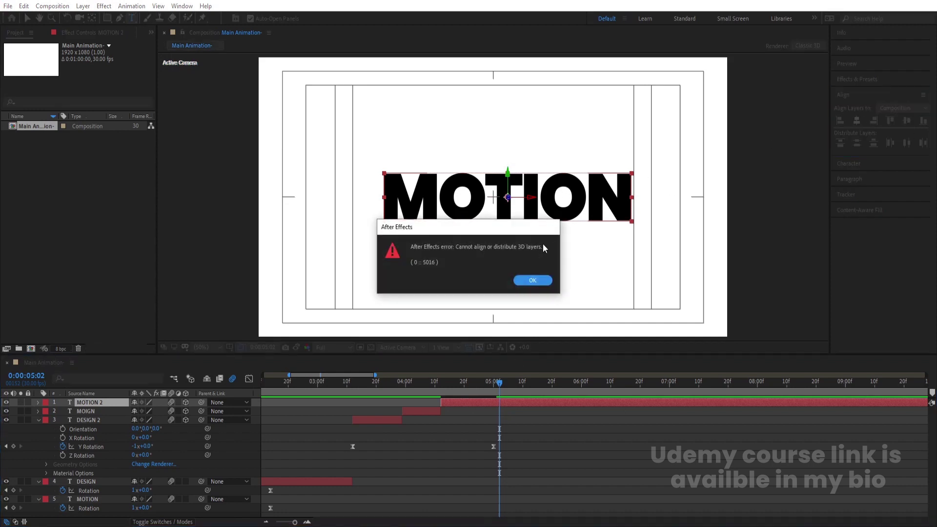
pyautogui.click(535, 277)
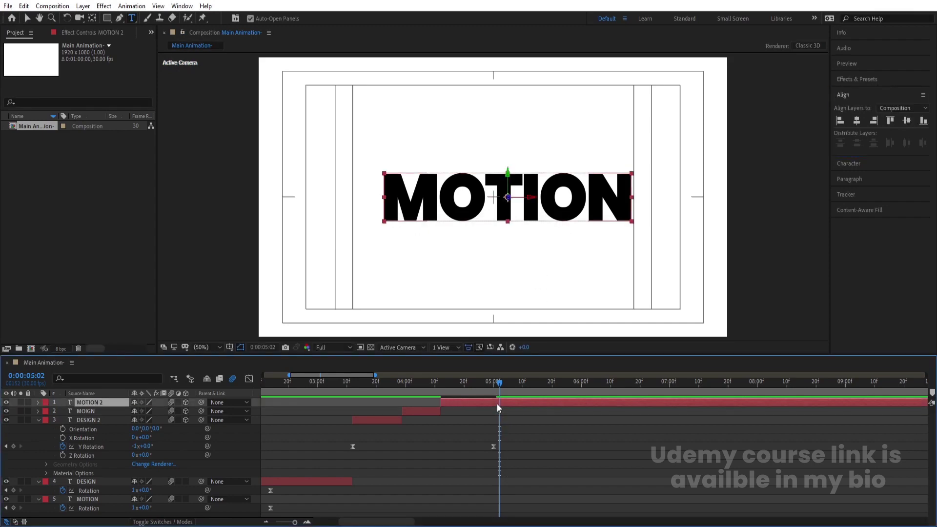
# Reveal MOTION 2's keyframed properties and turn on the composition rulers
pyautogui.press('u')
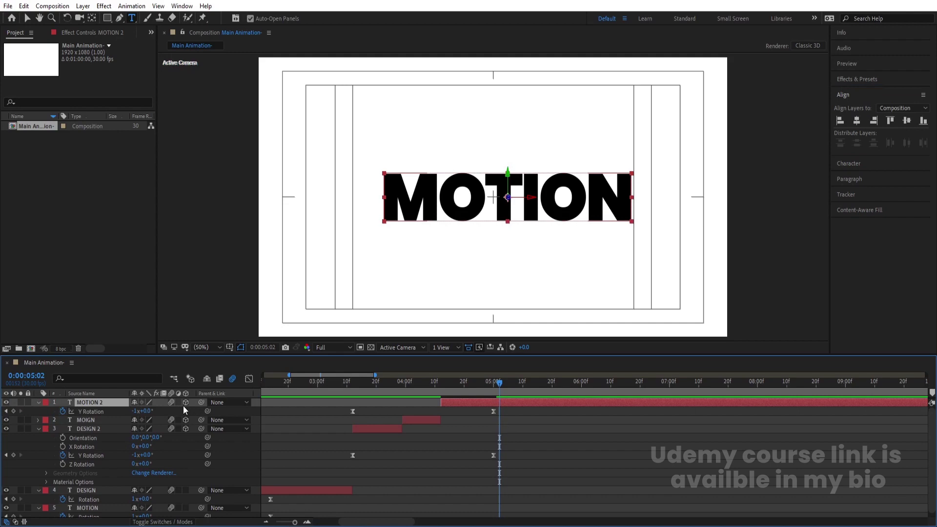
pyautogui.scroll(-1, 380, 429)
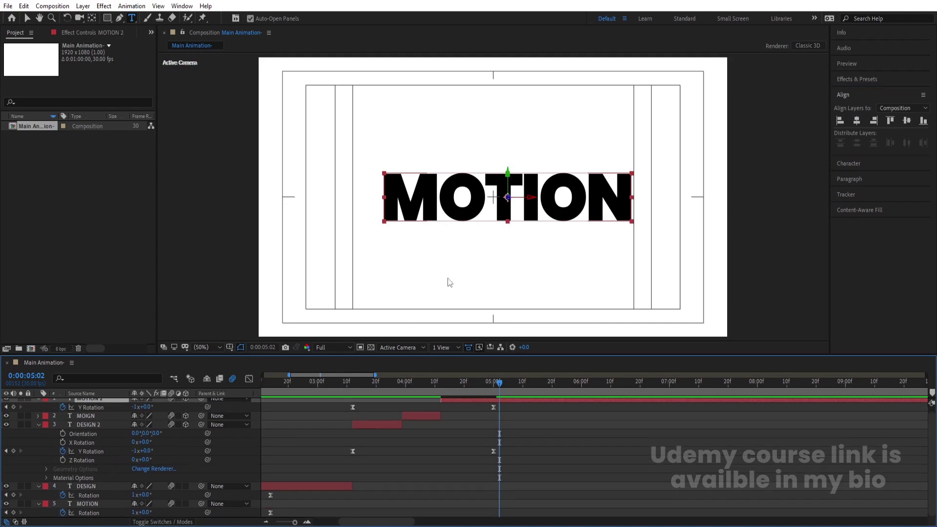
pyautogui.hotkey('ctrl', 'r')
pyautogui.click(353, 385)
# At frame 0, place a vertical guide exactly on the M's left edge
pyautogui.press('Home')
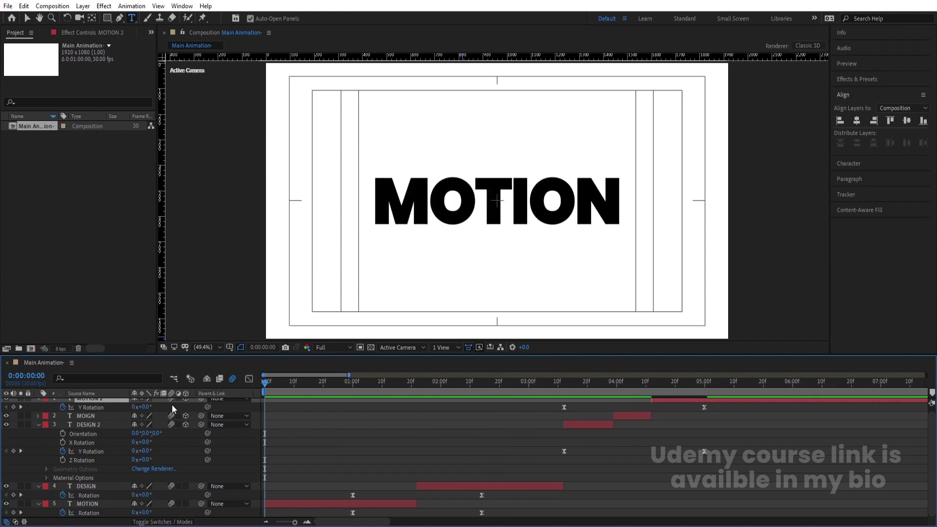
pyautogui.click(27, 18)
pyautogui.moveTo(163, 196); pyautogui.dragTo(371, 196)
pyautogui.scroll(4, 361, 196)
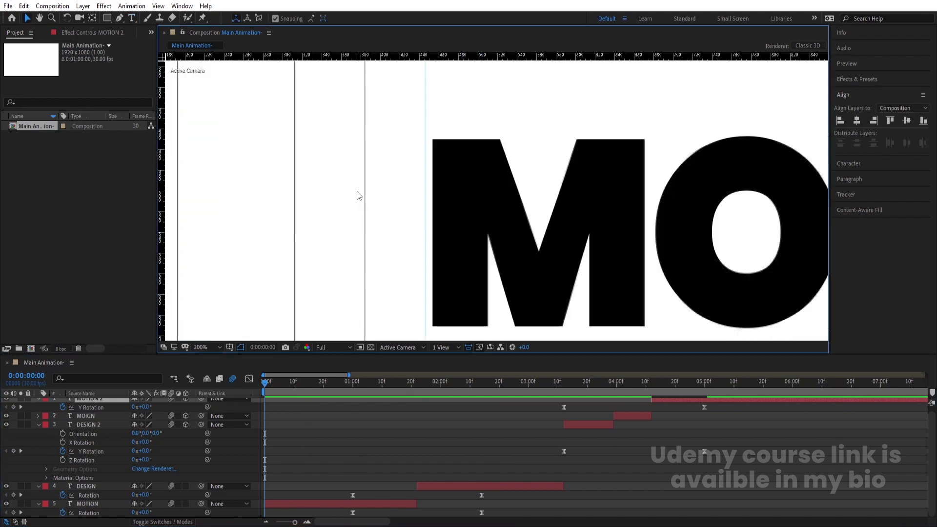
pyautogui.moveTo(426, 122); pyautogui.dragTo(433, 119)
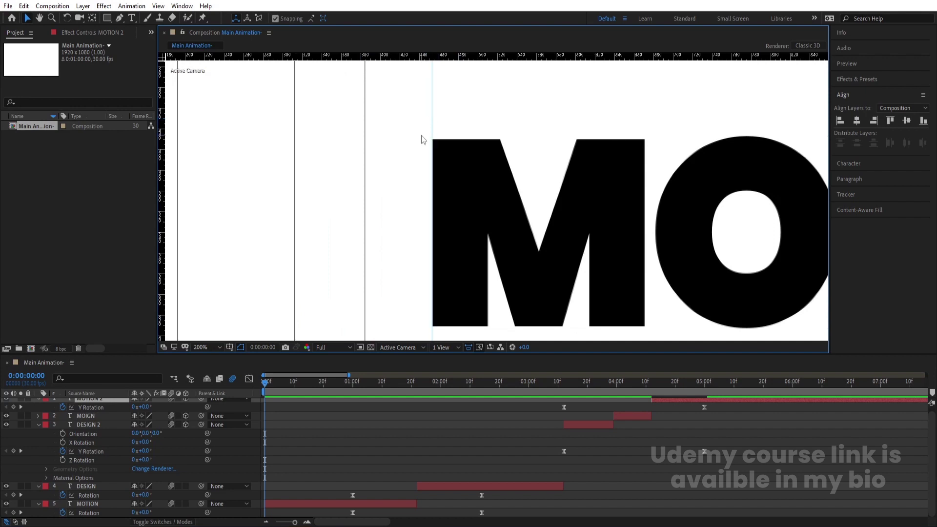
pyautogui.scroll(4, 421, 136)
pyautogui.scroll(-6, 529, 189)
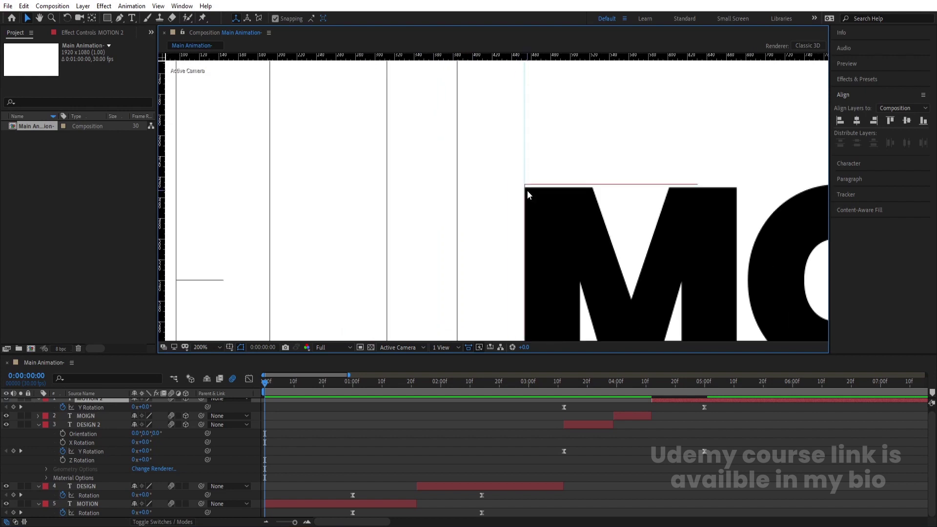
# Near 0:00:04:29, shift MOTION 2's Position X left to 959.4 to meet the guide
pyautogui.moveTo(676, 392); pyautogui.dragTo(710, 395)
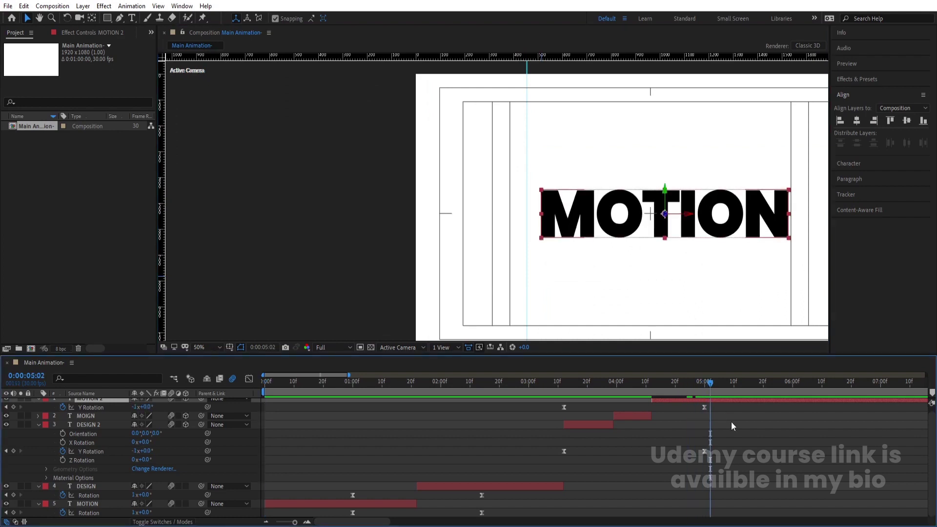
pyautogui.scroll(1, 730, 421)
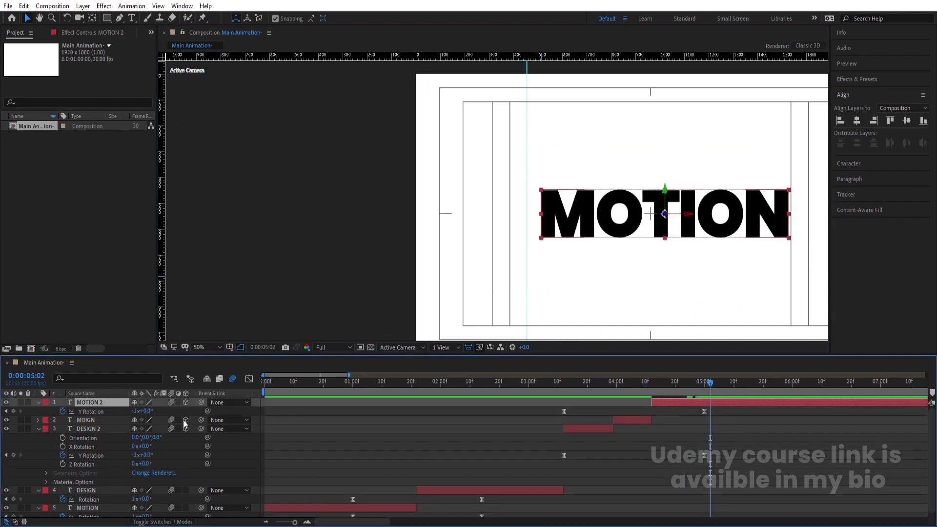
pyautogui.press('p')
pyautogui.scroll(4, 581, 238)
pyautogui.moveTo(144, 411); pyautogui.dragTo(120, 414)
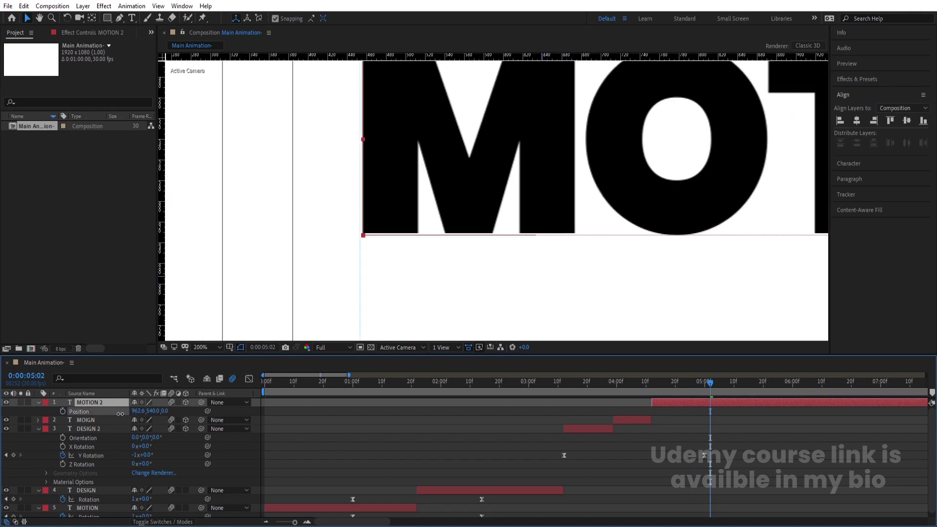
pyautogui.scroll(3, 293, 230)
pyautogui.moveTo(605, 211); pyautogui.dragTo(596, 211)
pyautogui.scroll(-6, 581, 258)
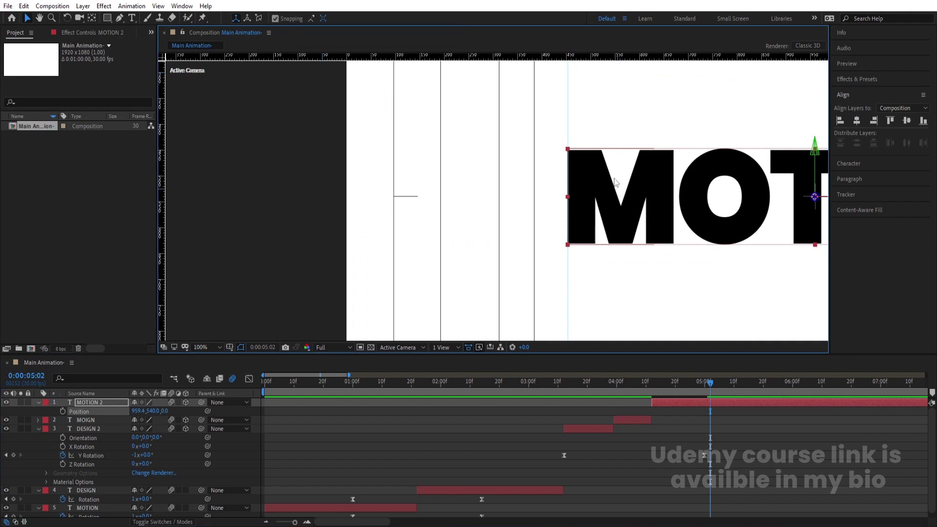
# Scrub between frame 0 and 0:00:05:01 to check the M lines up with the guide
pyautogui.scroll(5, 580, 134)
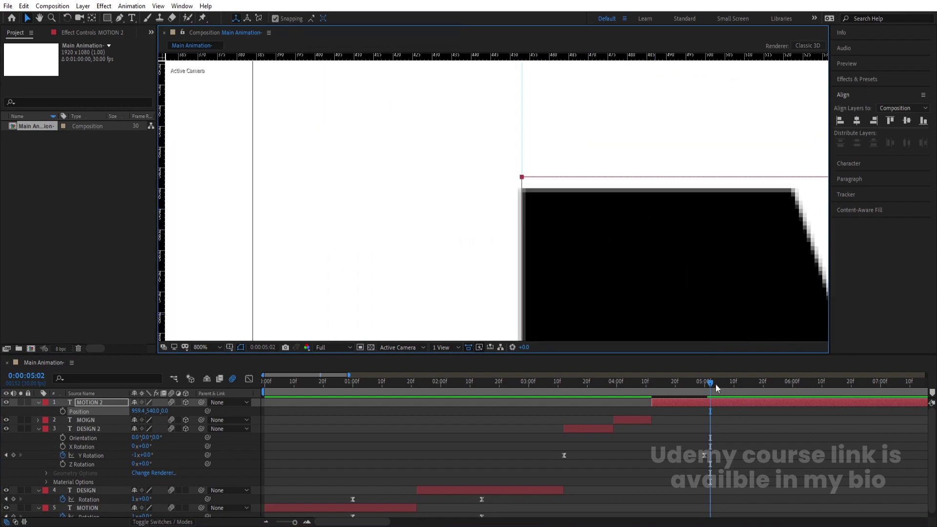
pyautogui.moveTo(684, 383); pyautogui.dragTo(90, 411)
pyautogui.moveTo(266, 410)
pyautogui.mouseDown()
pyautogui.moveTo(529, 402)
pyautogui.moveTo(265, 405)
pyautogui.mouseUp()
pyautogui.scroll(2, 526, 216)
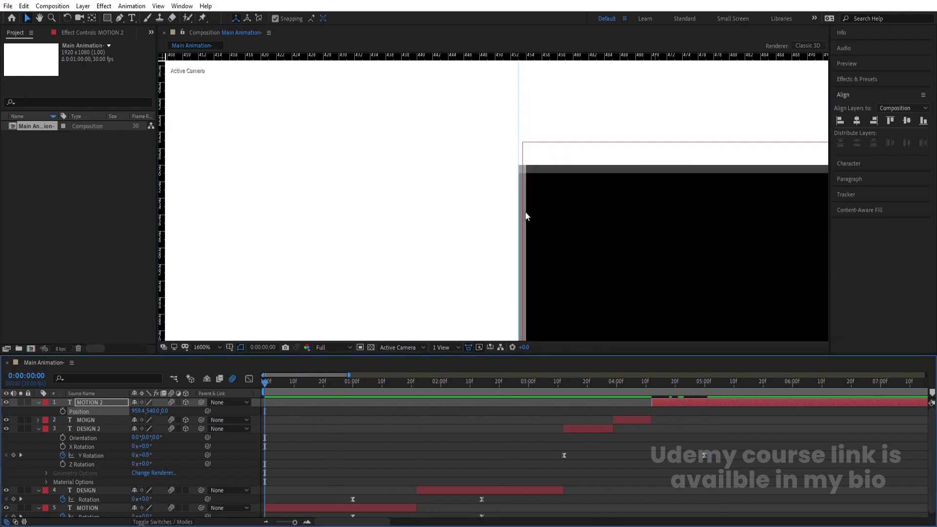
pyautogui.moveTo(689, 388); pyautogui.dragTo(712, 397)
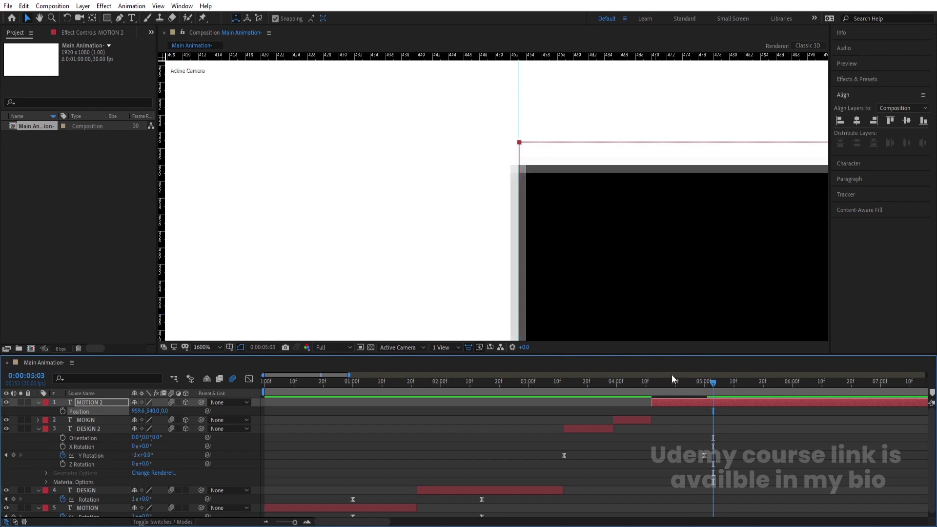
pyautogui.scroll(-8, 611, 286)
# Fit the composition in the viewer, collapse the layer properties, and preview the animation
pyautogui.click(264, 381)
pyautogui.click(206, 347)
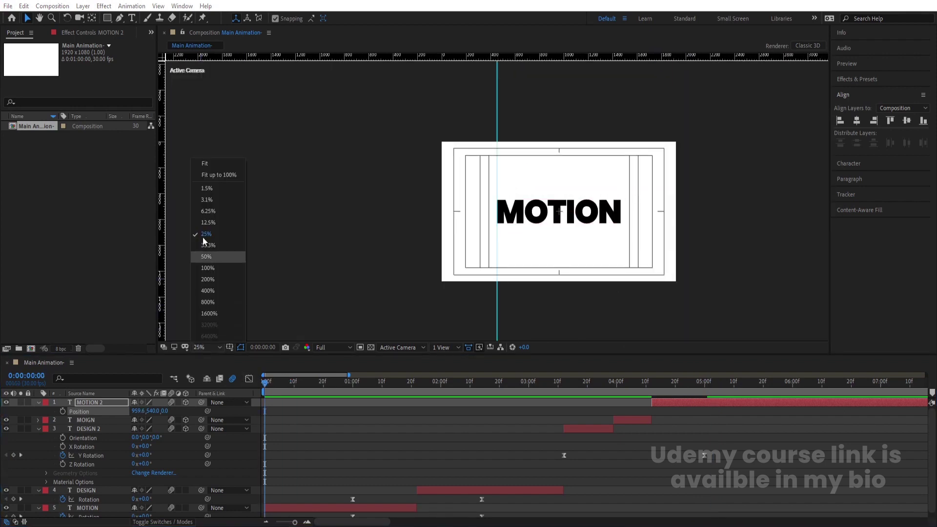
pyautogui.click(205, 164)
pyautogui.click(291, 440)
pyautogui.press('u')
pyautogui.press('u')
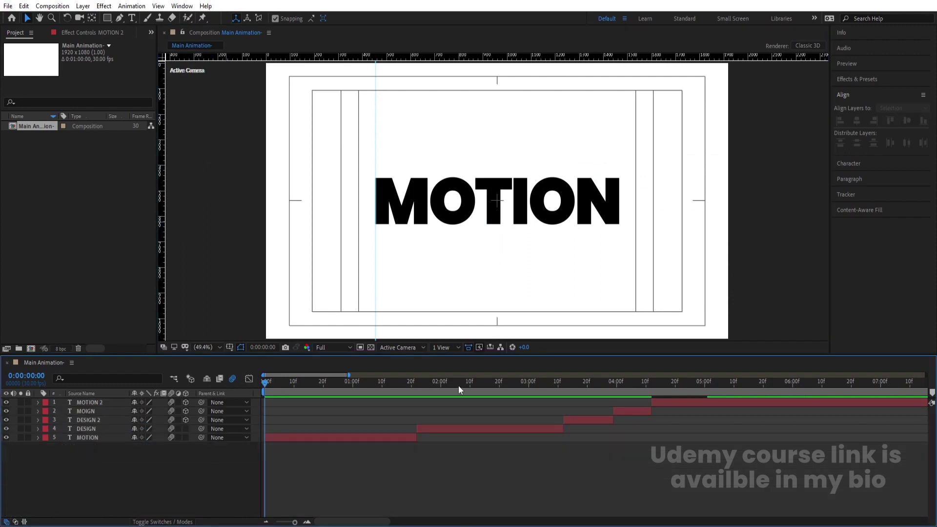
pyautogui.click(643, 385)
pyautogui.press('space')
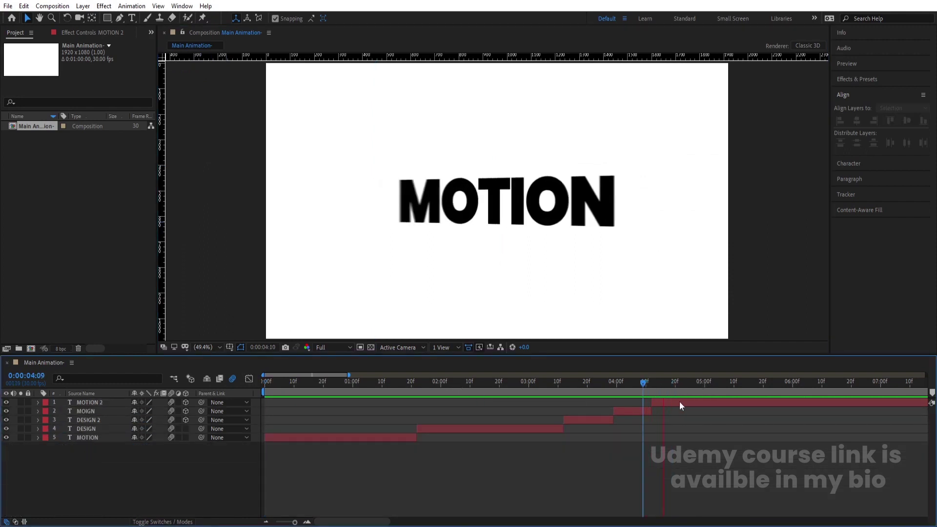
pyautogui.press('space')
# End the work area at 0:00:05:02, preview it, then extend the end to about 7:10
pyautogui.click(704, 384)
pyautogui.moveTo(705, 385); pyautogui.dragTo(710, 382)
pyautogui.press('n')
pyautogui.press("'")
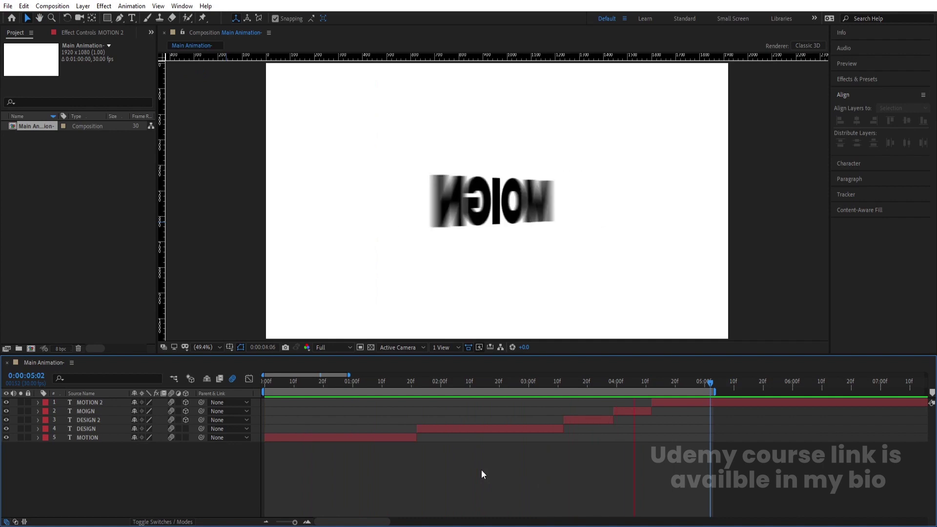
pyautogui.press('space')
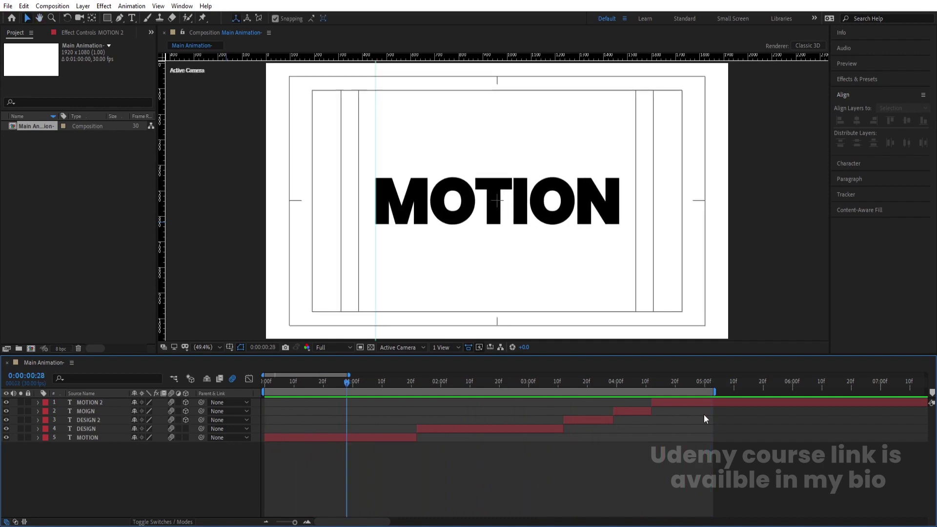
pyautogui.moveTo(716, 388); pyautogui.dragTo(894, 387)
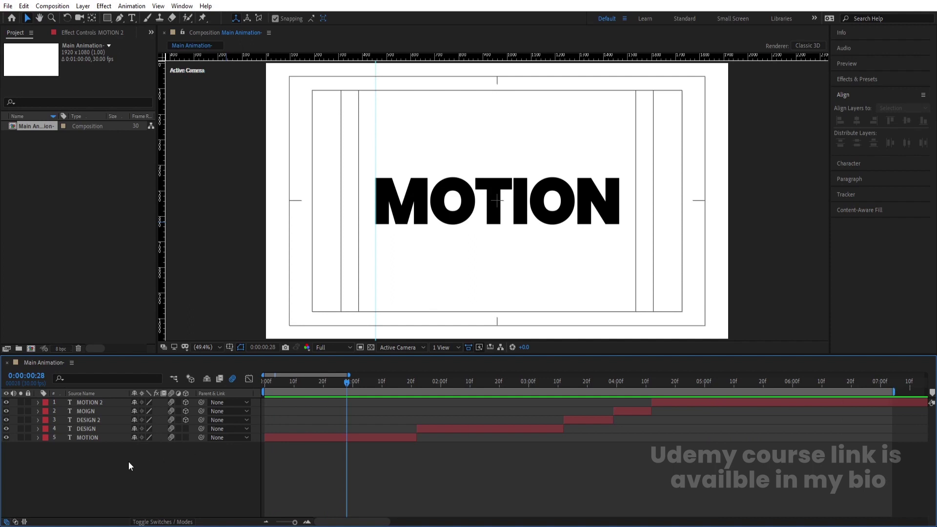
pyautogui.moveTo(130, 469); pyautogui.dragTo(71, 398)
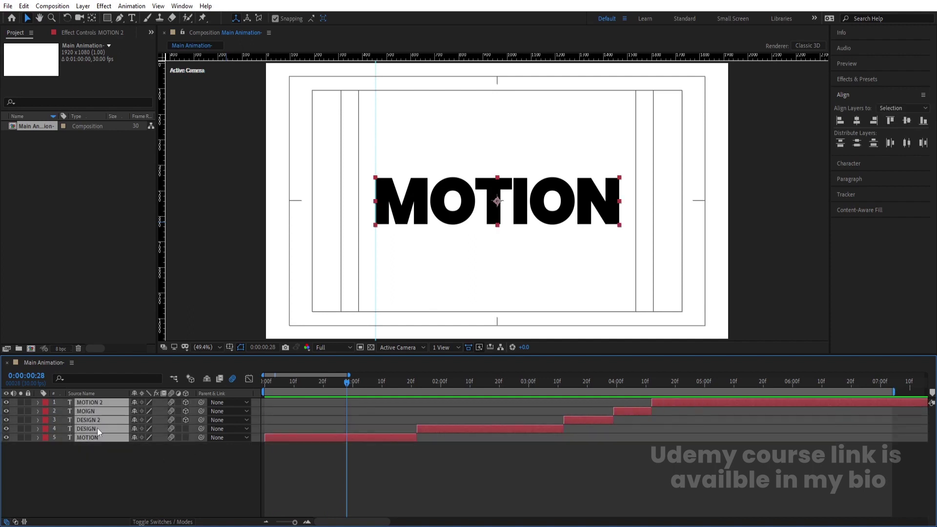
# Precompose the five text layers as 'Text Animation' and play it back
pyautogui.hotkey('ctrl', 'shift', 'c')
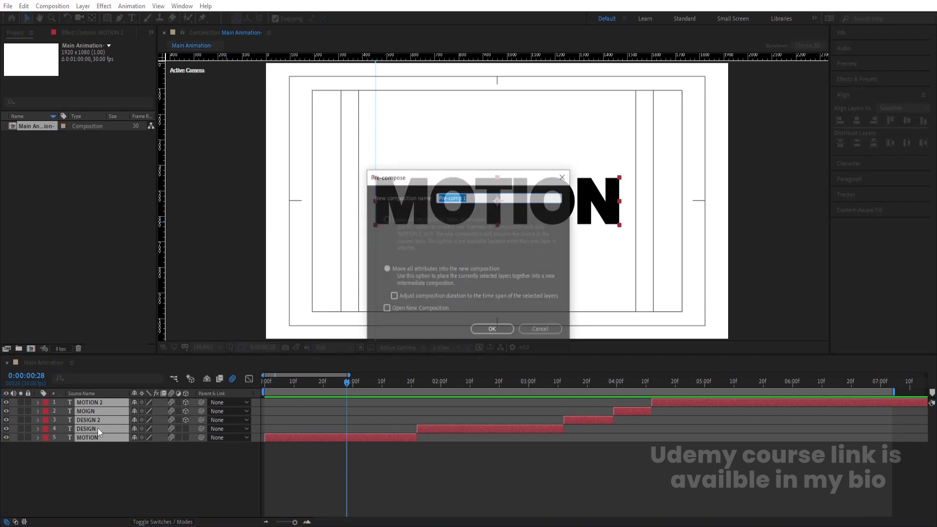
pyautogui.write('Text Animation')
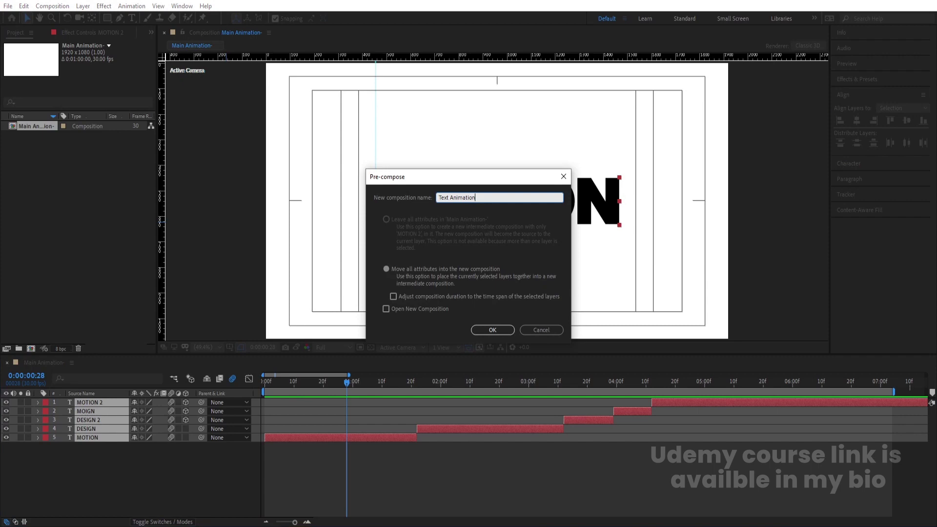
pyautogui.press('Return')
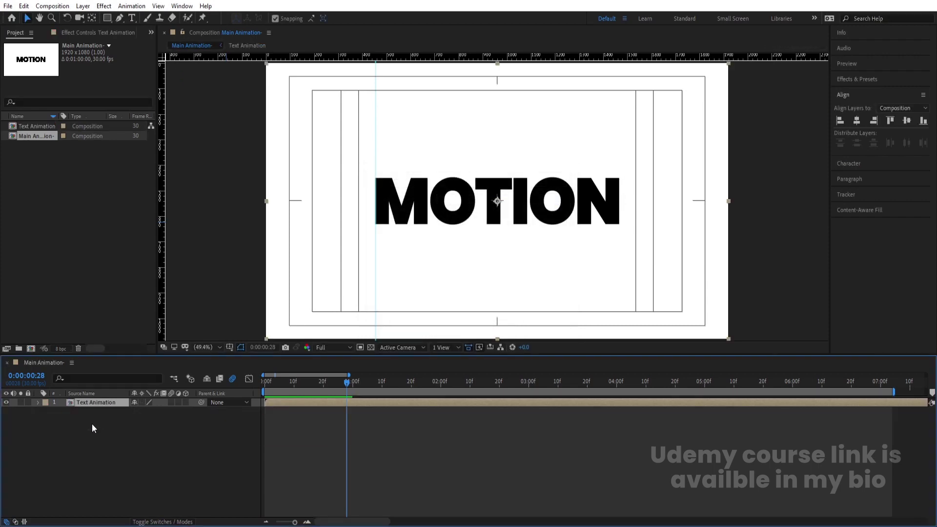
pyautogui.press('space')
pyautogui.click(172, 462)
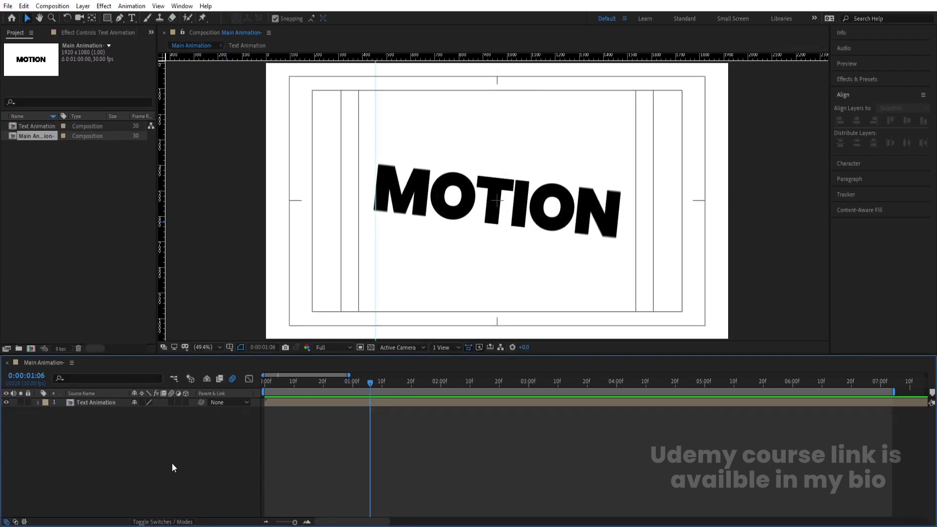
pyautogui.hotkey('ctrl', 'y')
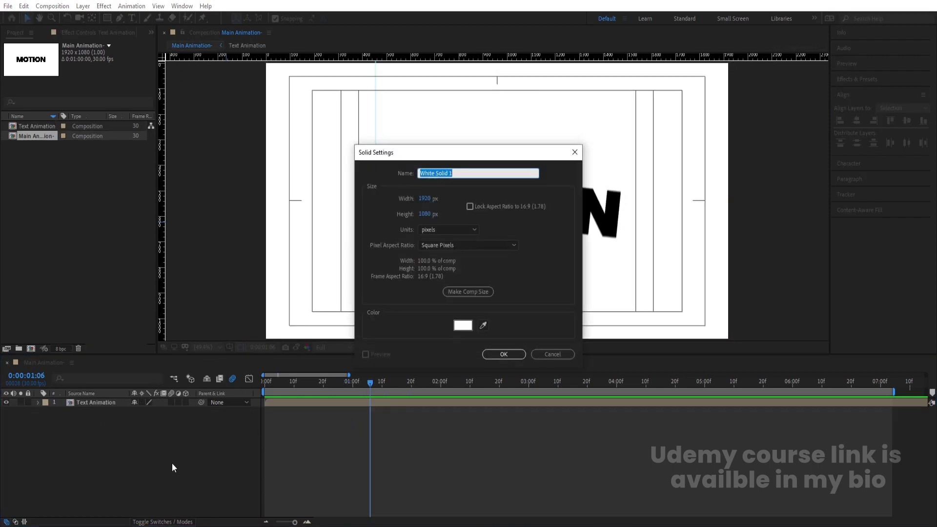
# Create the white solid and apply the Gradient Ramp effect to it
pyautogui.press('Return')
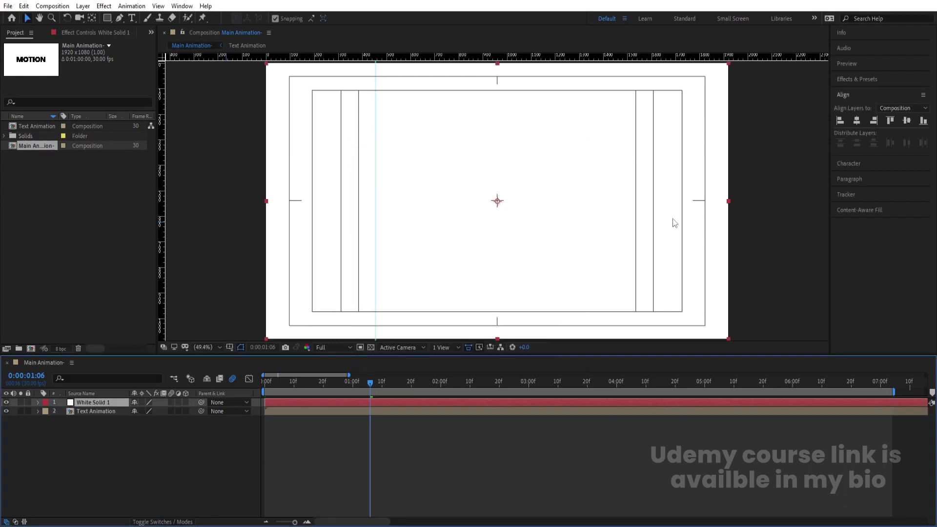
pyautogui.click(845, 79)
pyautogui.click(855, 92)
pyautogui.write('ramp')
pyautogui.doubleClick(889, 112)
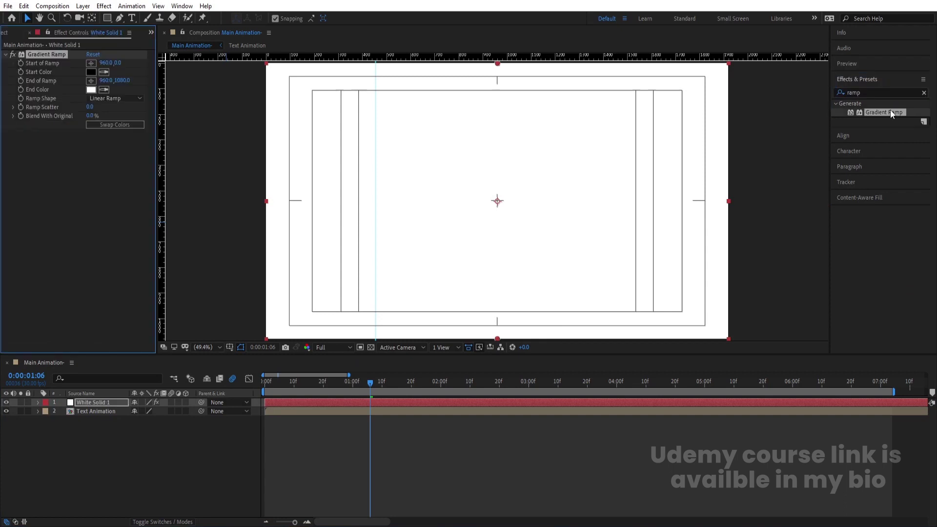
# Span the ramp horizontally, from black at the left edge to white at the right
pyautogui.moveTo(498, 63); pyautogui.dragTo(264, 202)
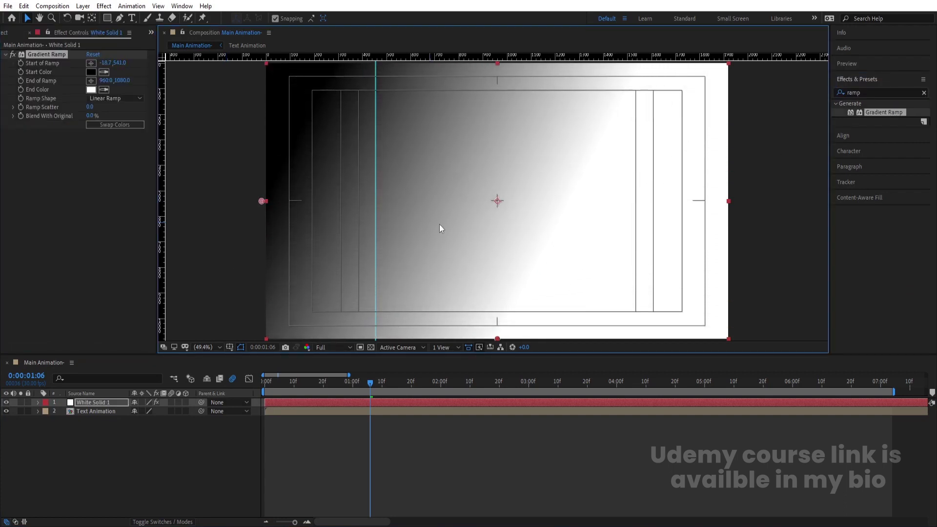
pyautogui.moveTo(498, 338); pyautogui.dragTo(731, 209)
pyautogui.press('Num_Lock')
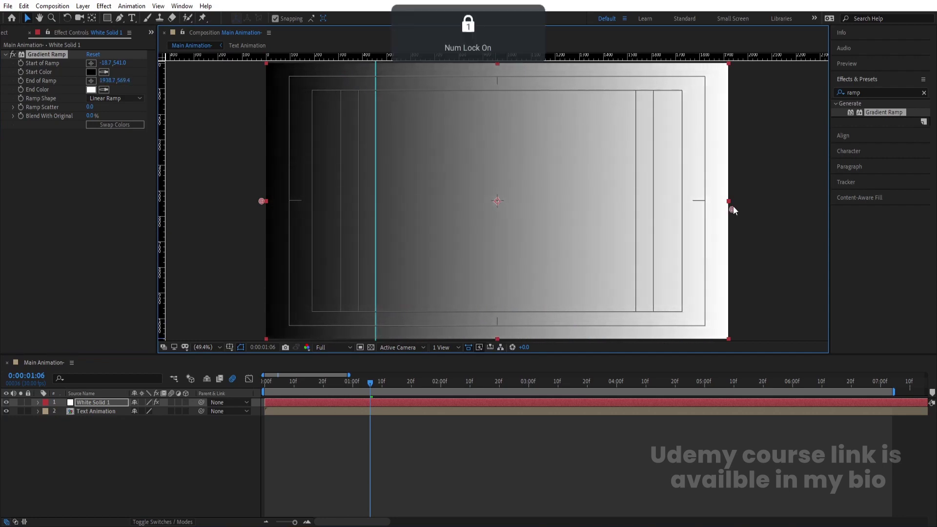
pyautogui.press('Home')
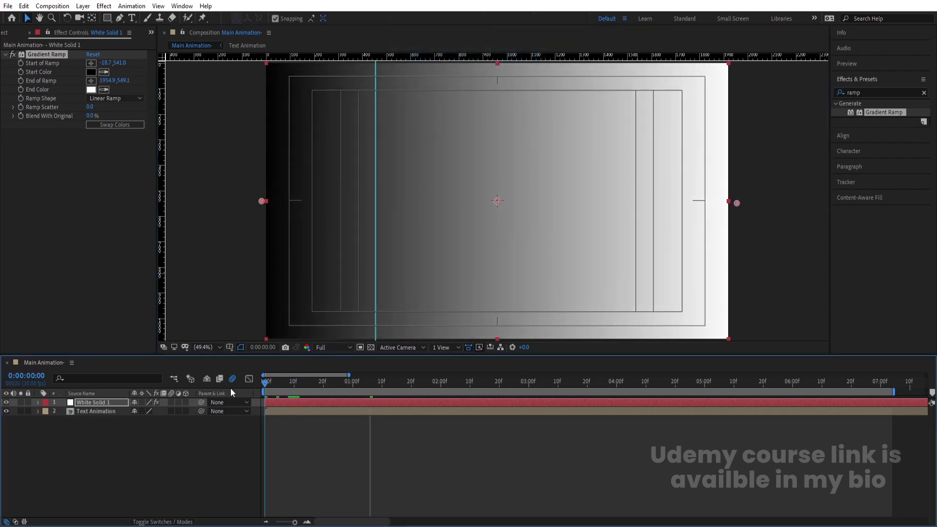
pyautogui.click(101, 424)
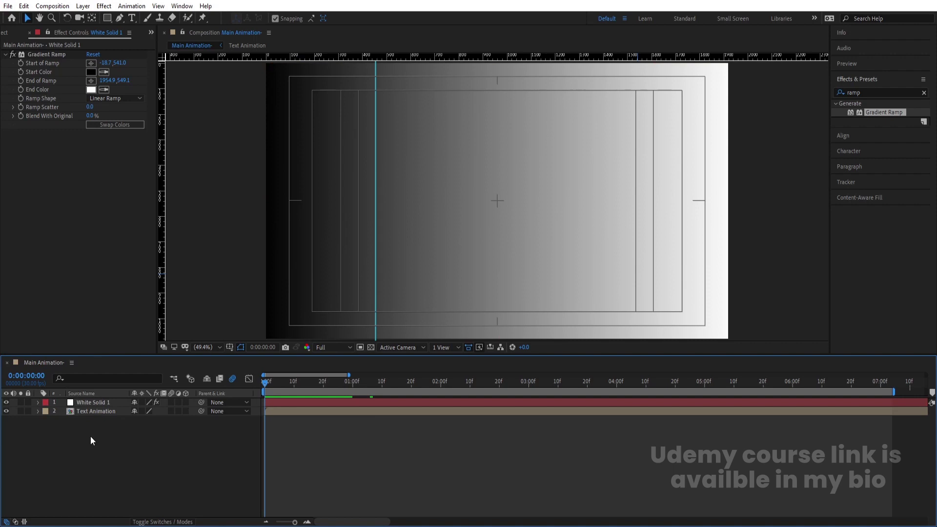
pyautogui.hotkey('ctrl', 'alt', 'y')
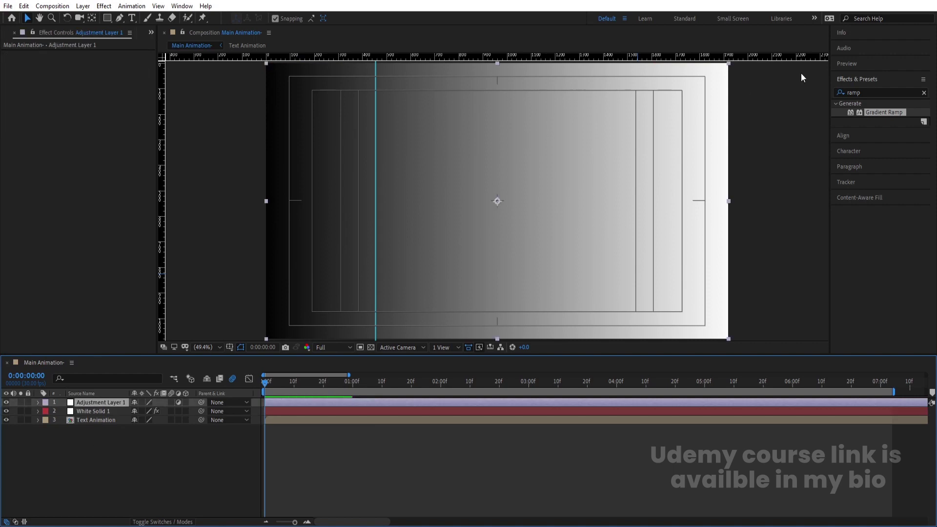
# Apply Mosaic to the adjustment layer and raise Horizontal Blocks from 10 to 30
pyautogui.click(874, 91)
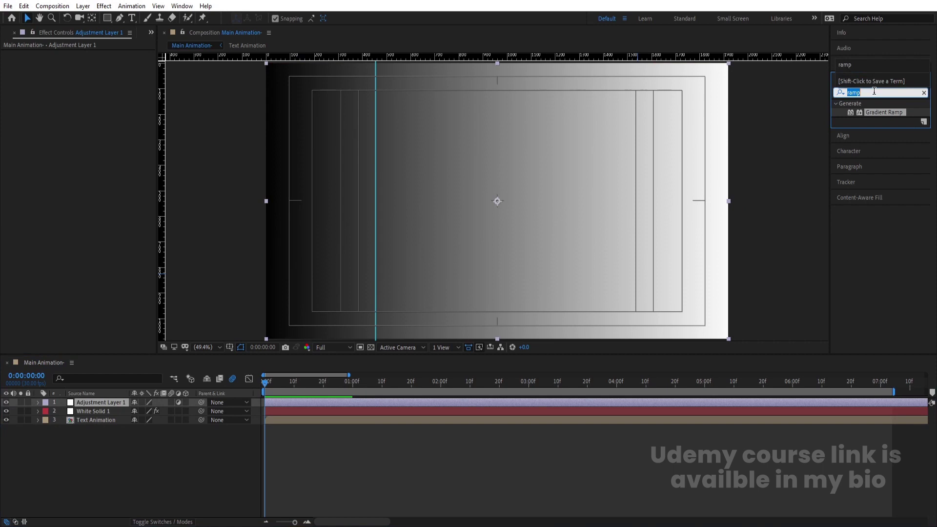
pyautogui.write('mos')
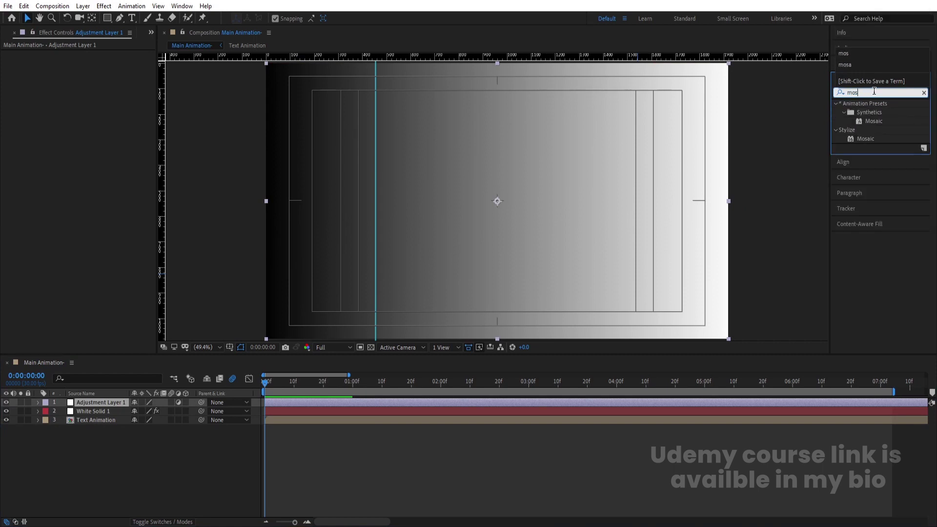
pyautogui.doubleClick(869, 139)
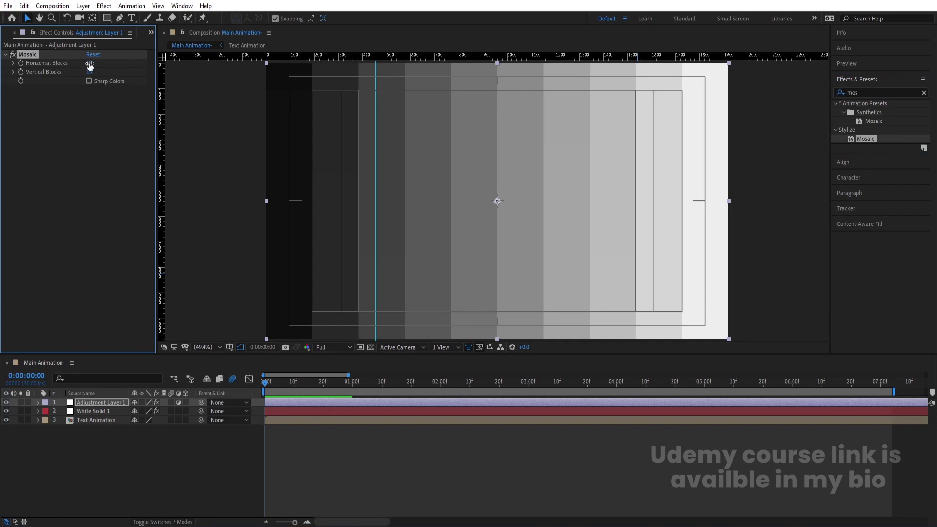
pyautogui.moveTo(90, 63); pyautogui.dragTo(99, 63)
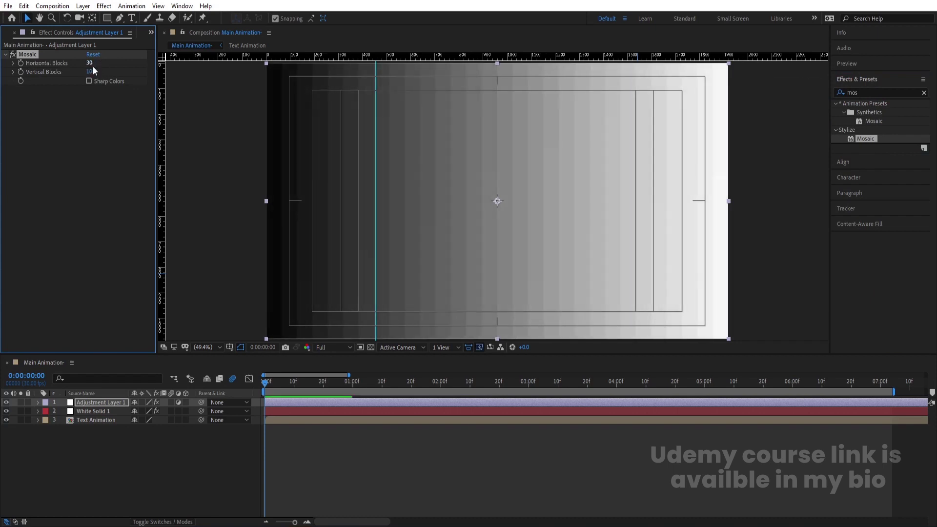
# Precompose White Solid 1 and Adjustment Layer 1 into a precomp named 'Ramp'
pyautogui.click(89, 476)
pyautogui.click(89, 413)
pyautogui.keyDown('shift'); pyautogui.click(83, 402); pyautogui.keyUp('shift')
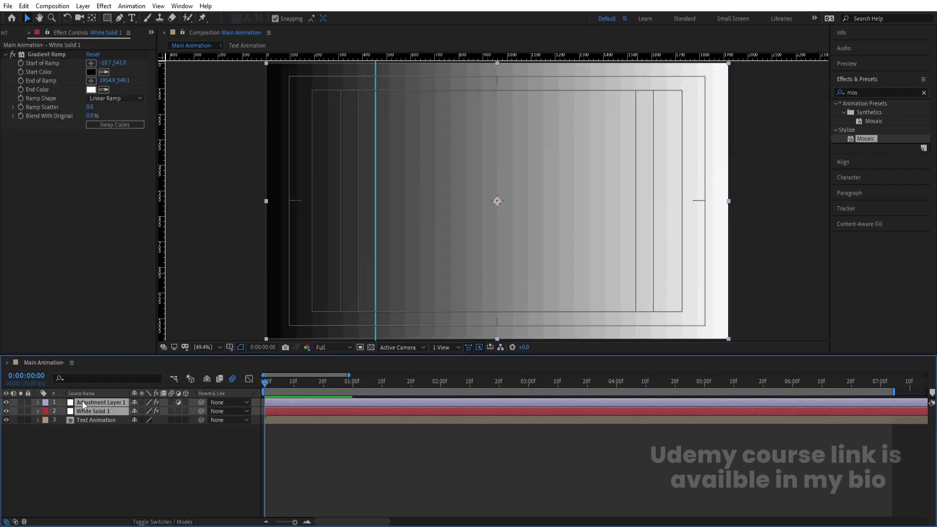
pyautogui.hotkey('ctrl', 'shift', 'c')
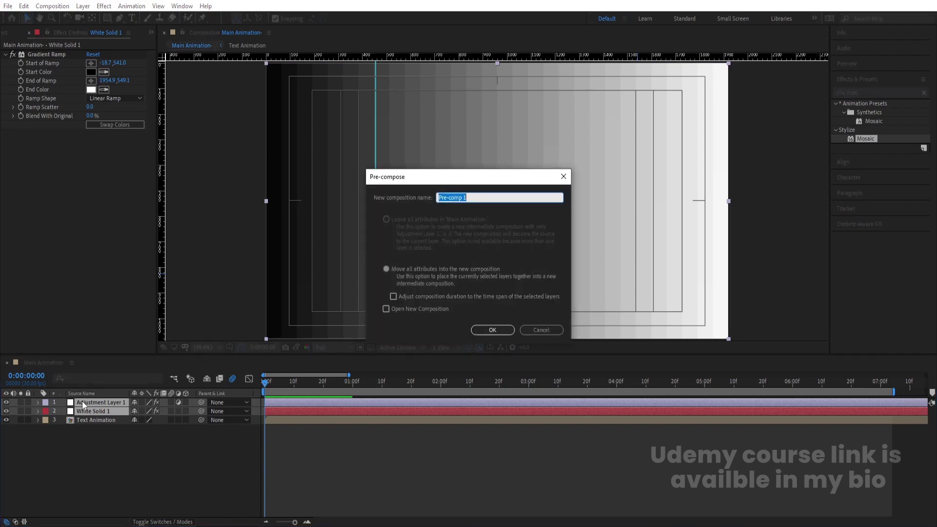
pyautogui.write('Ramp')
pyautogui.press('Return')
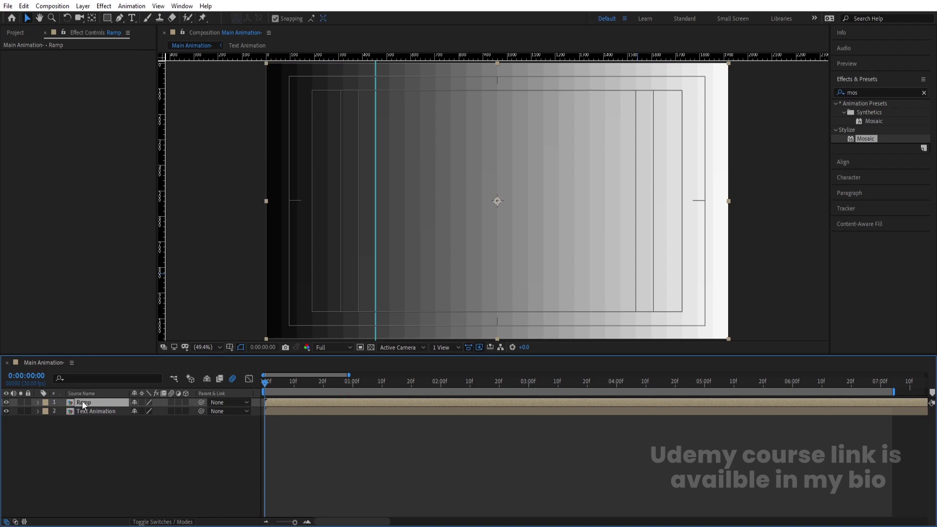
# Hide the Ramp layer and apply Time Displacement to the Text Animation layer
pyautogui.click(6, 402)
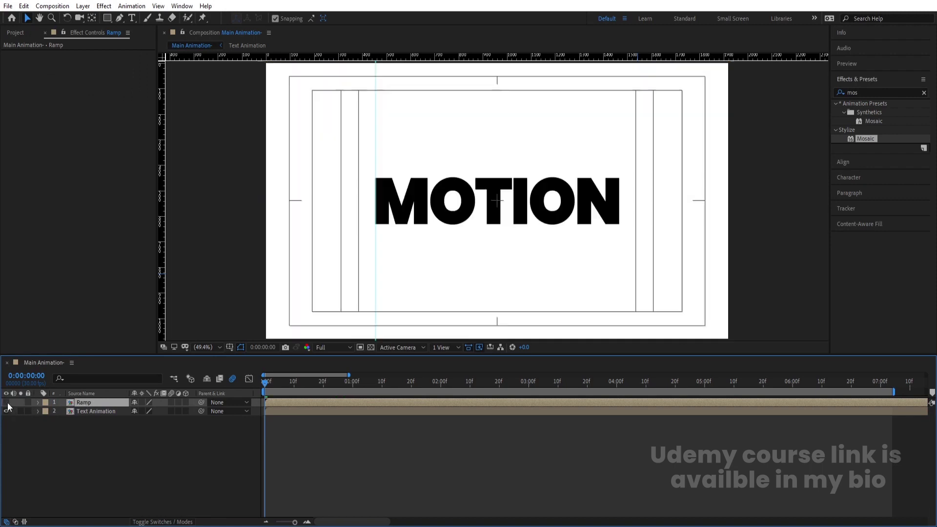
pyautogui.click(90, 411)
pyautogui.click(865, 92)
pyautogui.write('tim')
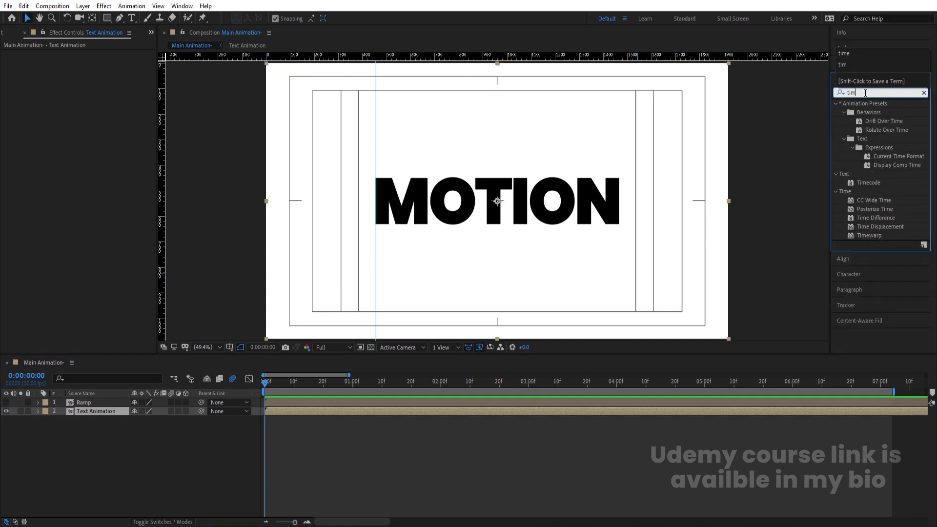
pyautogui.doubleClick(890, 226)
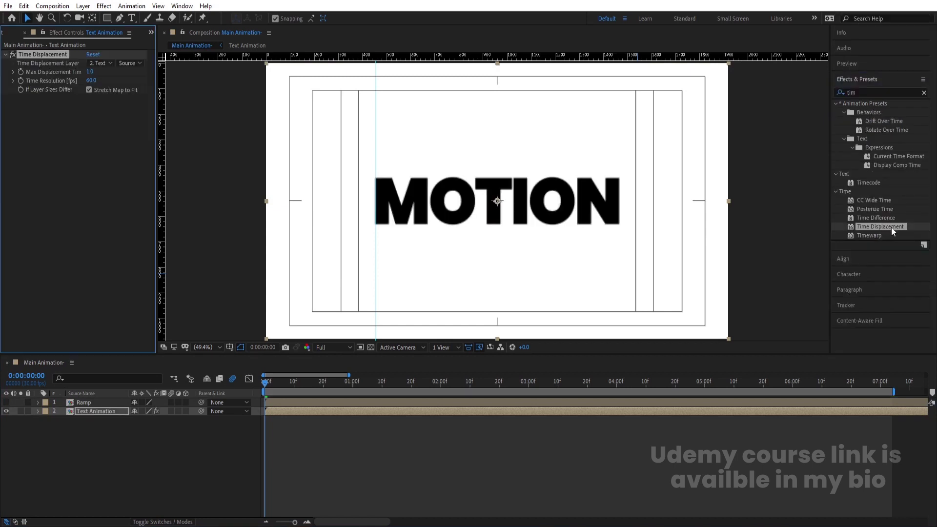
pyautogui.press('space')
pyautogui.press('space')
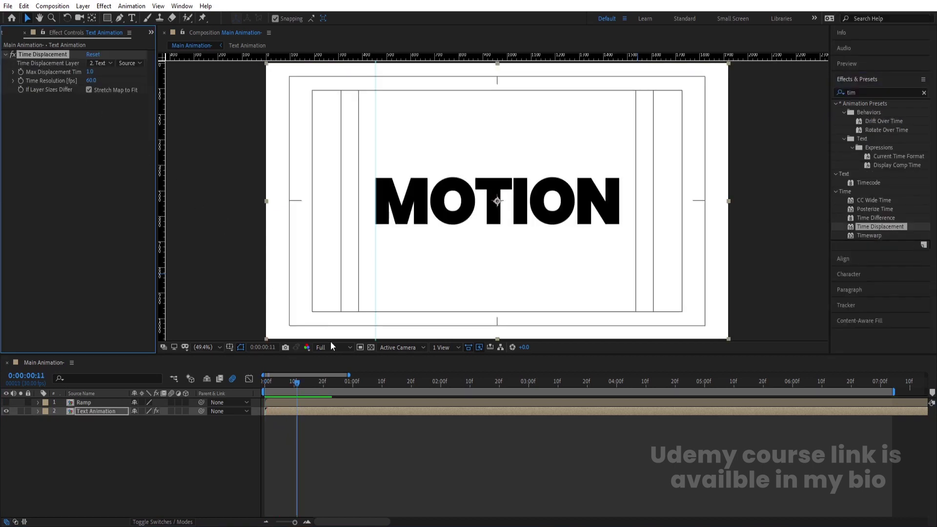
# Set the Time Displacement layer to 1. Ramp and preview at Quarter resolution
pyautogui.click(98, 62)
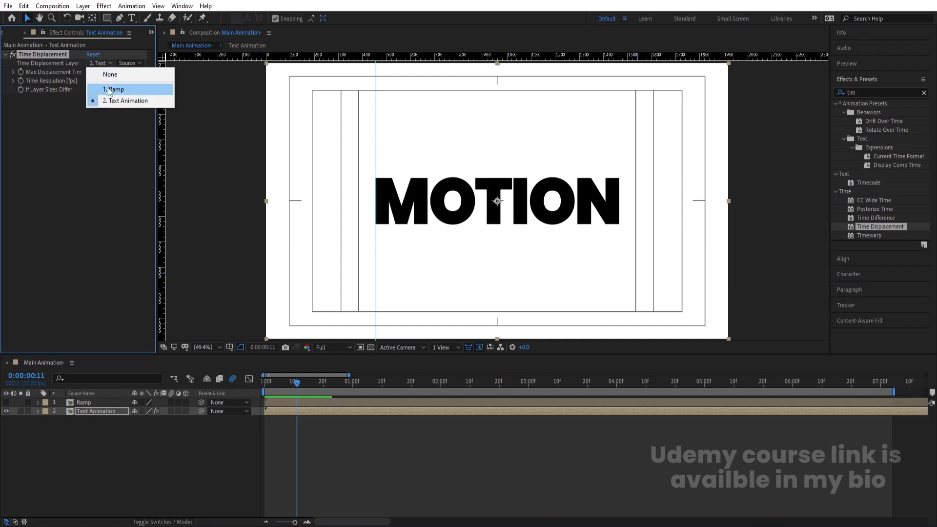
pyautogui.click(109, 91)
pyautogui.click(328, 347)
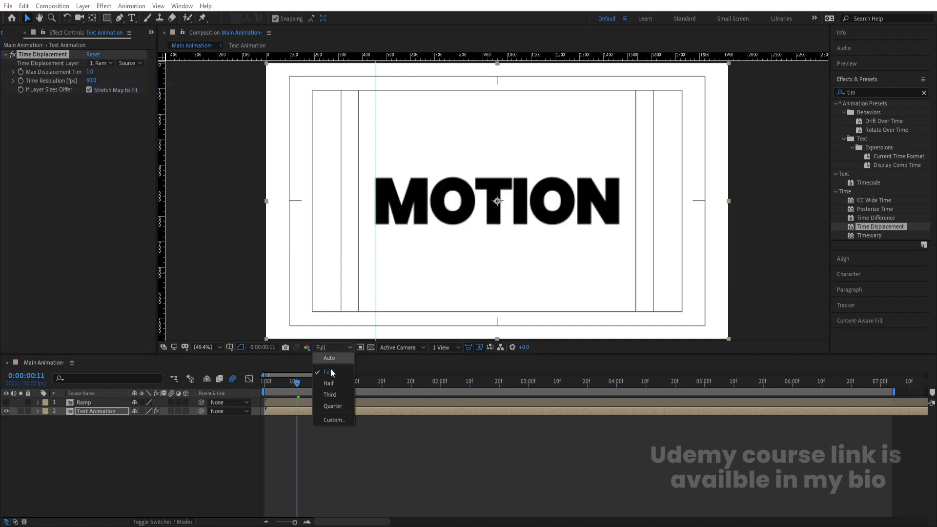
pyautogui.click(339, 406)
pyautogui.press('space')
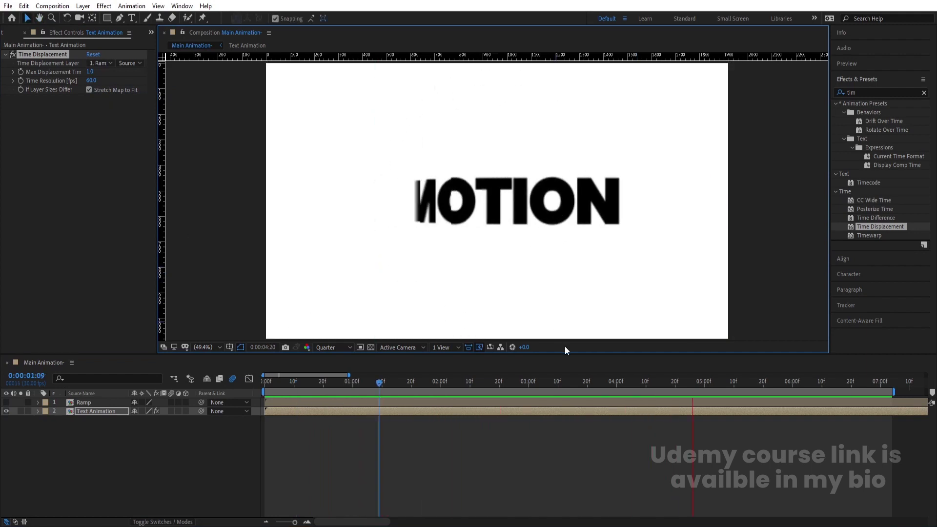
# Set work-area start at 0:00:00:15 and end at 0:00:05:20, then preview the glitch
pyautogui.press('space')
pyautogui.press('space')
pyautogui.press('space')
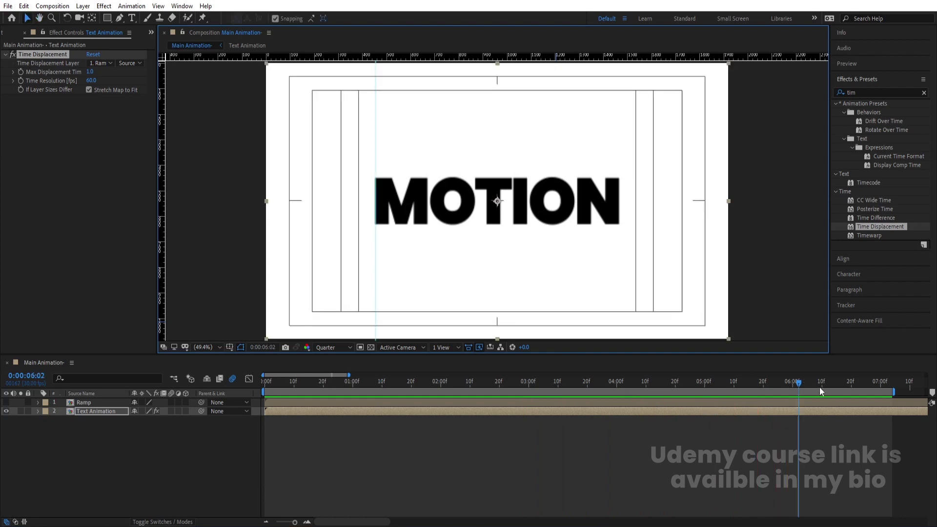
pyautogui.moveTo(747, 385); pyautogui.dragTo(309, 442)
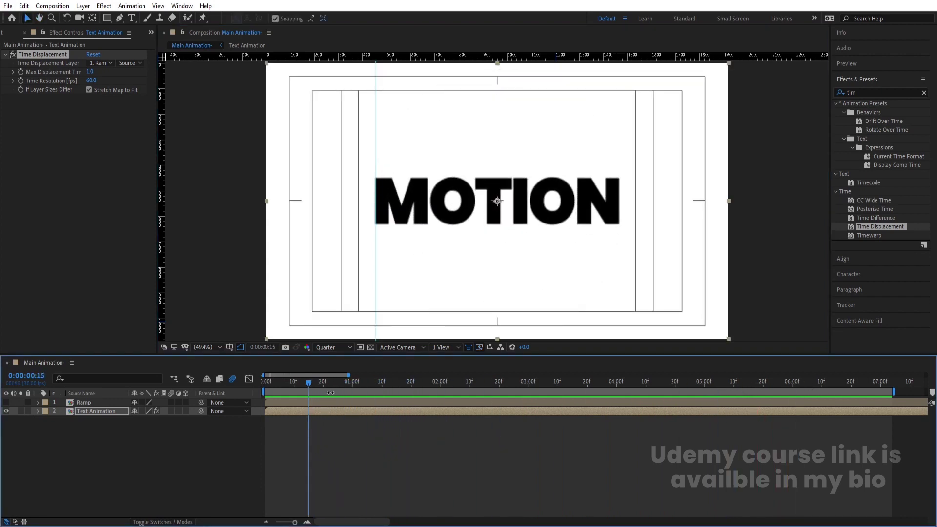
pyautogui.press('b')
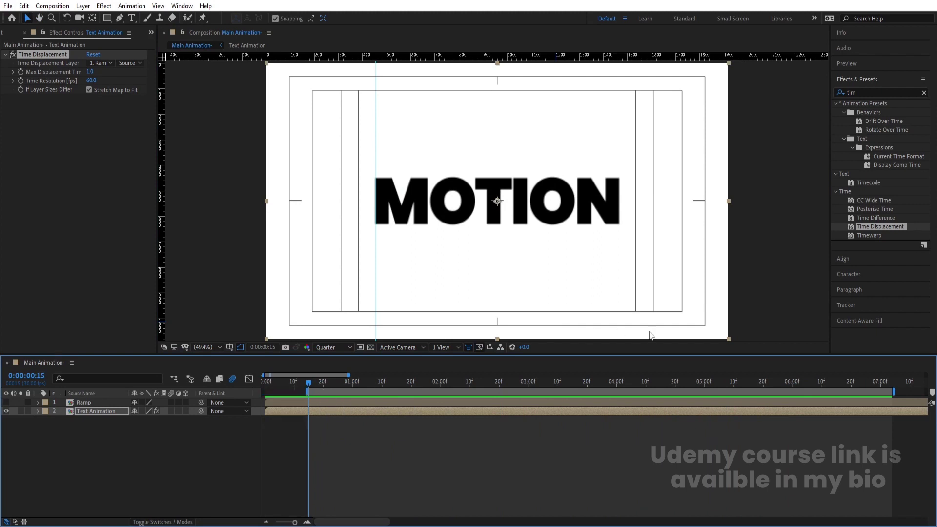
pyautogui.moveTo(723, 385); pyautogui.dragTo(764, 386)
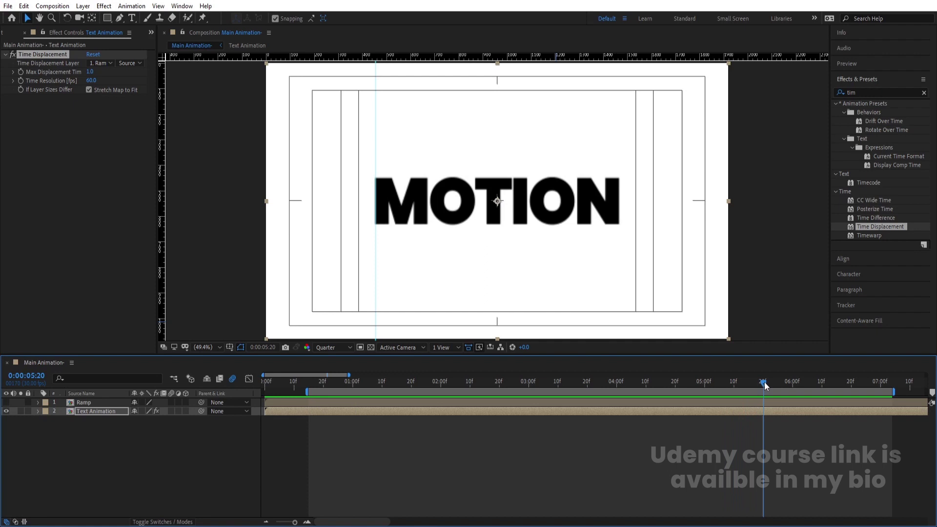
pyautogui.press('n')
pyautogui.press('space')
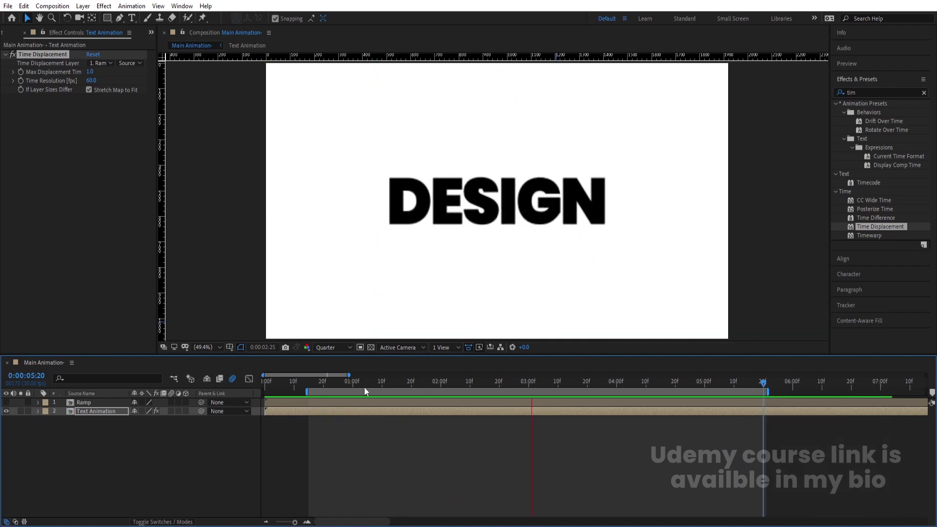
pyautogui.press('space')
pyautogui.moveTo(115, 444); pyautogui.dragTo(83, 397)
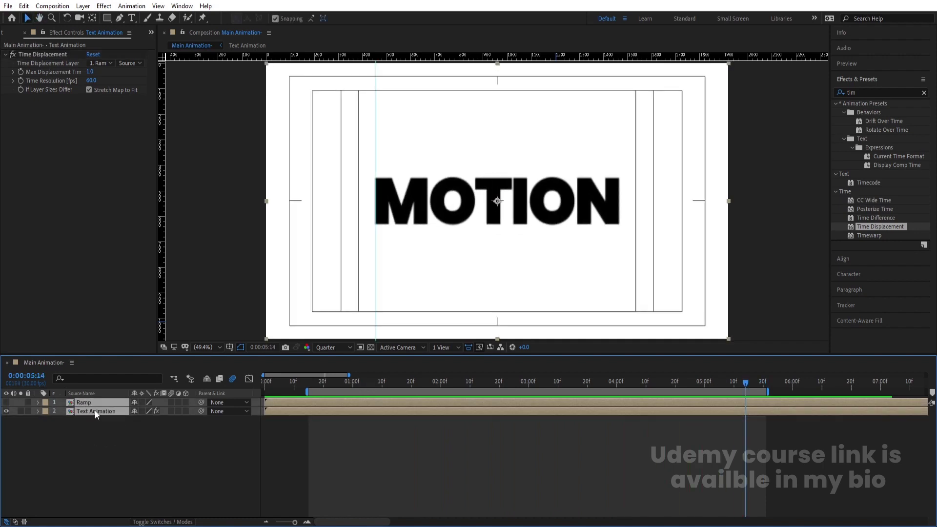
# Precompose Ramp and Text Animation as 'Fill', duplicate the layer, and scale the copy to 278%
pyautogui.hotkey('ctrl', 'shift', 'c')
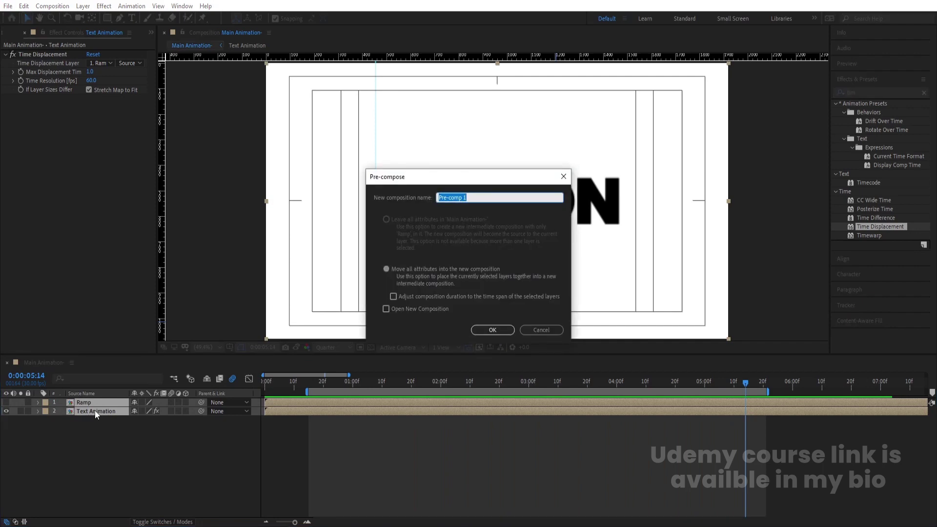
pyautogui.write('Fi')
pyautogui.press('Return')
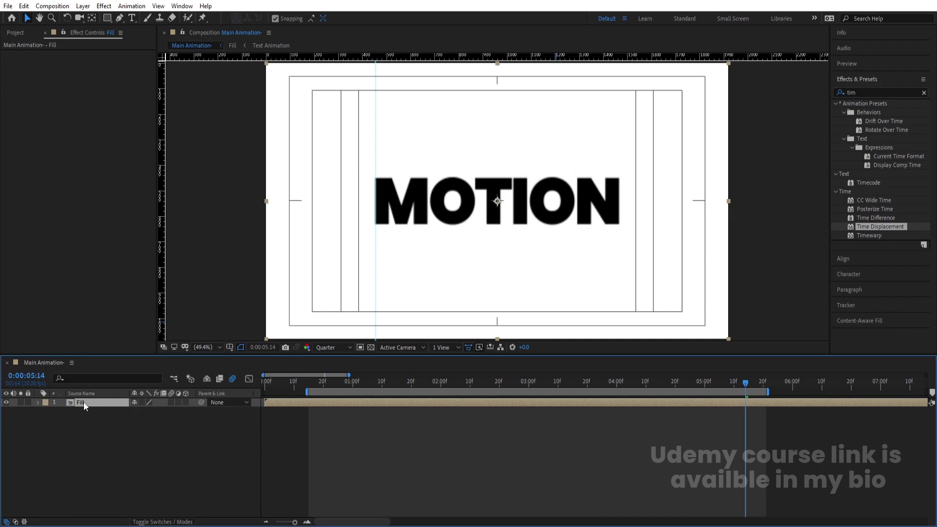
pyautogui.hotkey('ctrl', 'd')
pyautogui.click(83, 410)
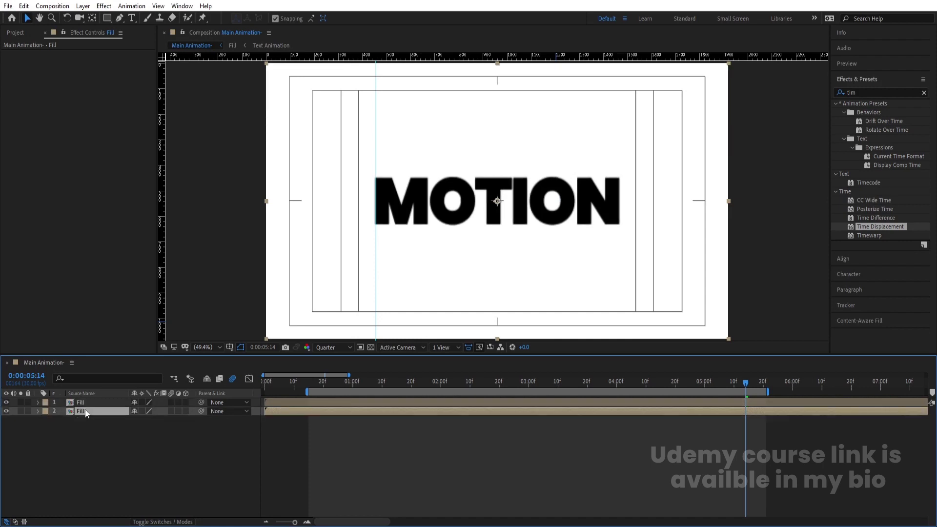
pyautogui.press('s')
pyautogui.moveTo(146, 420); pyautogui.dragTo(198, 388)
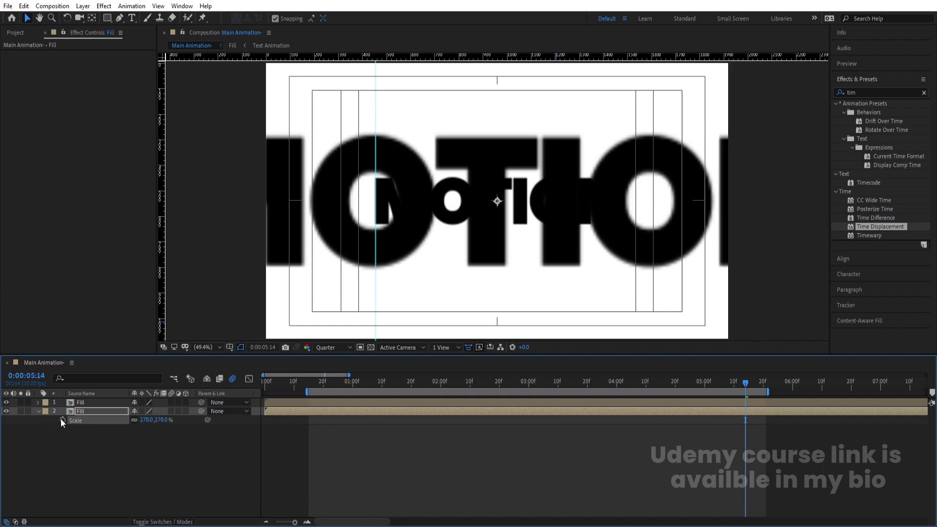
# Duplicate the Fill composition as Fill 2, swap it into the second layer, and open it
pyautogui.rightClick(76, 414)
pyautogui.moveTo(116, 331)
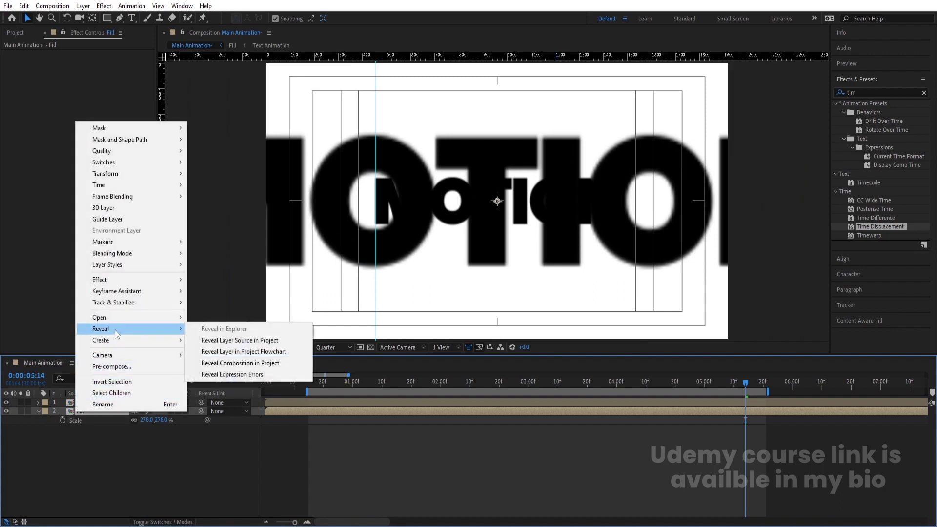
pyautogui.click(242, 340)
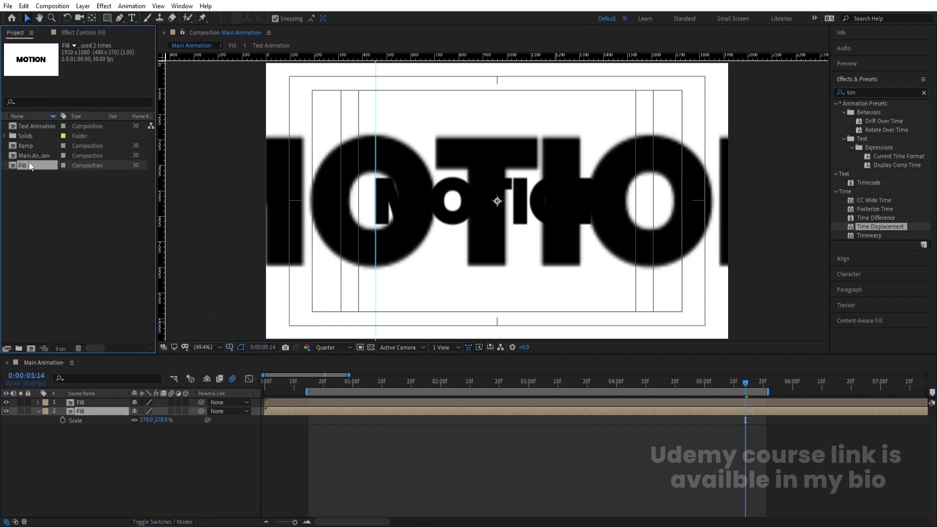
pyautogui.hotkey('ctrl', 'd')
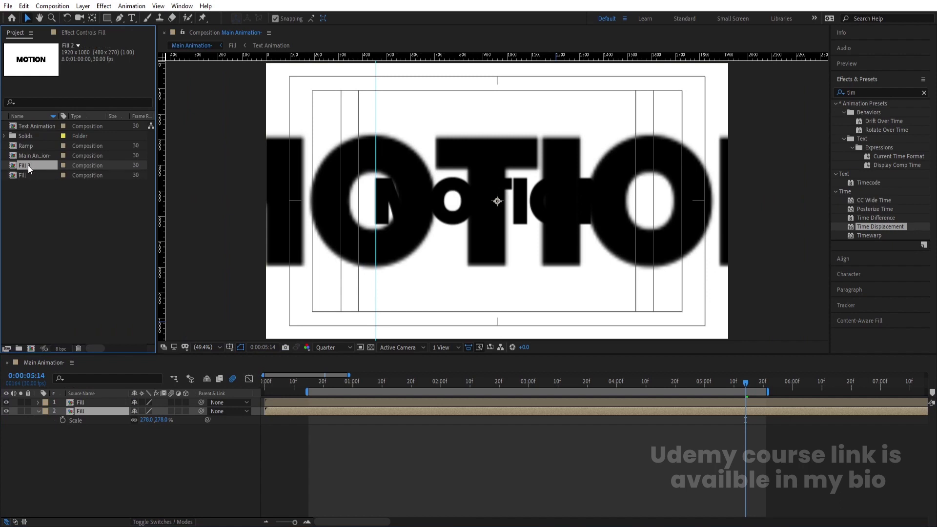
pyautogui.moveTo(65, 268); pyautogui.dragTo(79, 413)
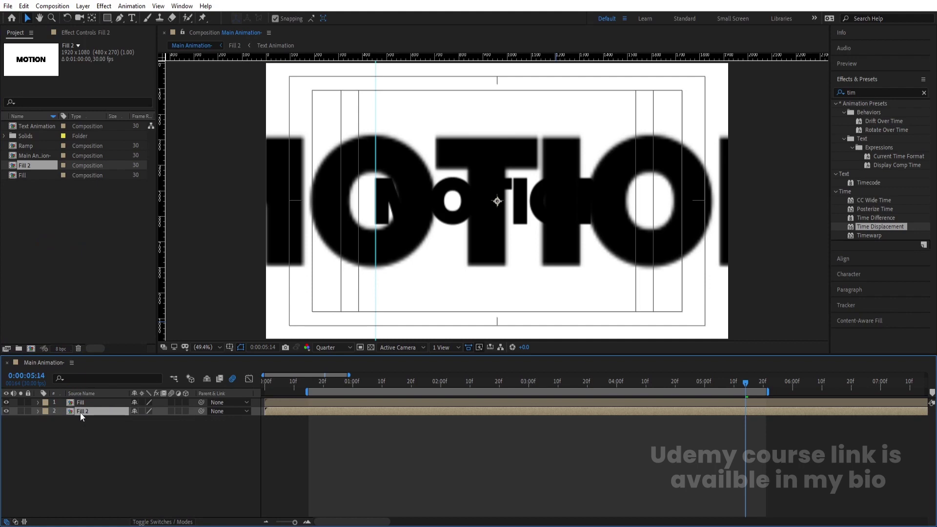
pyautogui.doubleClick(80, 412)
pyautogui.click(98, 411)
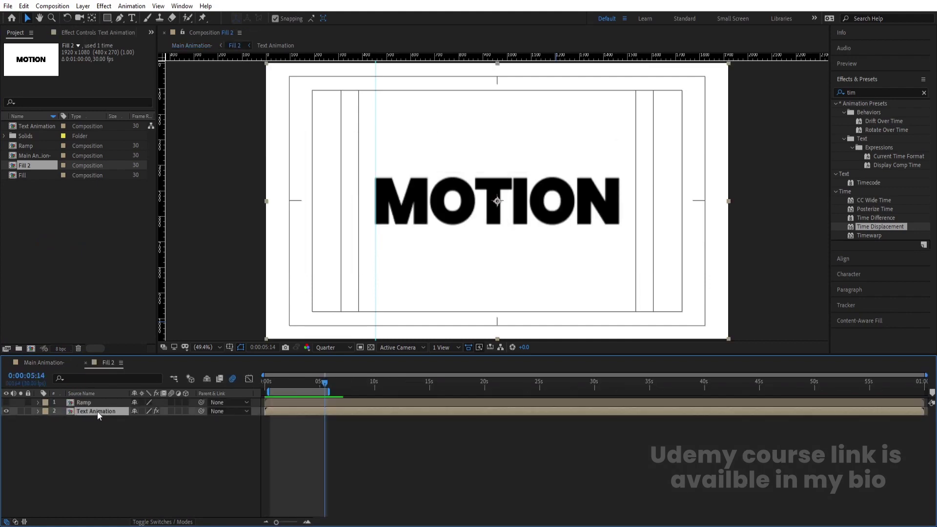
# Duplicate Text Animation as Text Animation 2, swap it into the layer, and open it
pyautogui.rightClick(97, 411)
pyautogui.moveTo(137, 329)
pyautogui.click(267, 340)
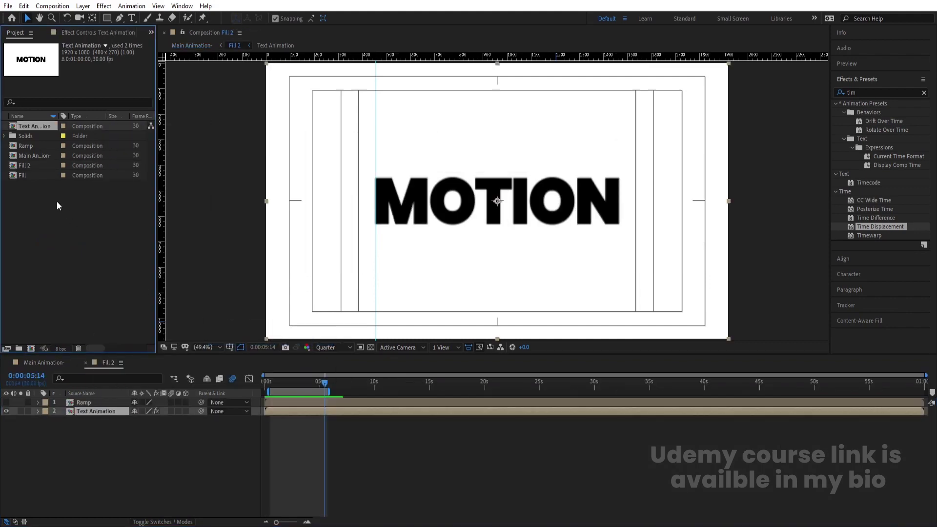
pyautogui.hotkey('ctrl', 'd')
pyautogui.moveTo(25, 126); pyautogui.dragTo(108, 411)
pyautogui.doubleClick(108, 411)
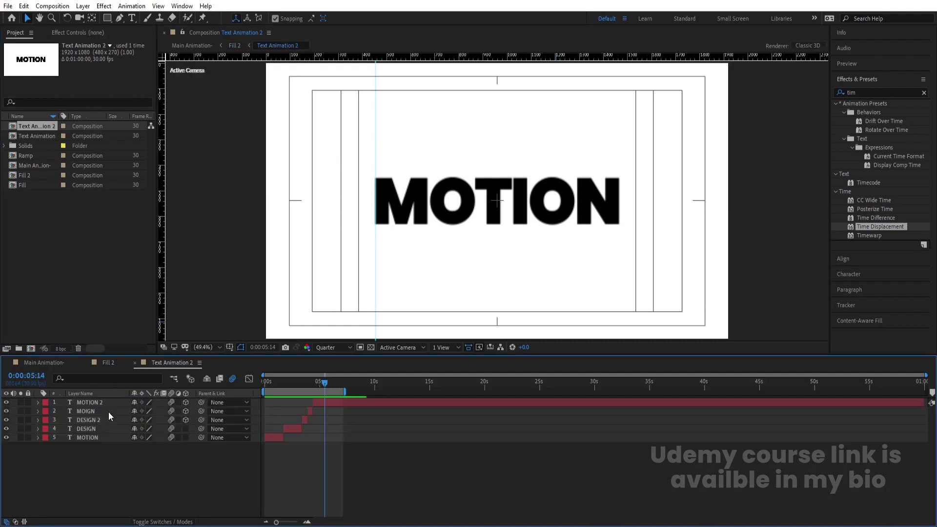
# Give all five text layers no fill and a black 1 px stroke
pyautogui.moveTo(104, 449); pyautogui.dragTo(80, 400)
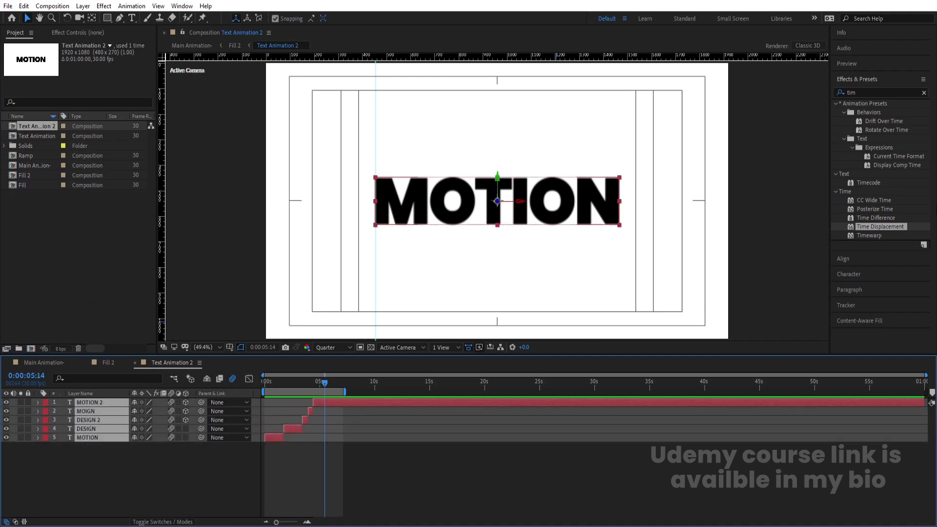
pyautogui.click(866, 271)
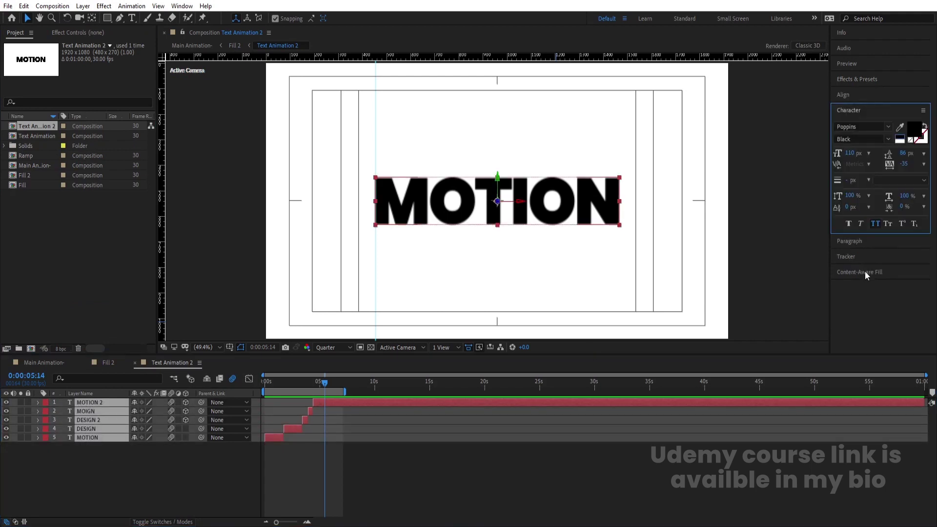
pyautogui.click(911, 141)
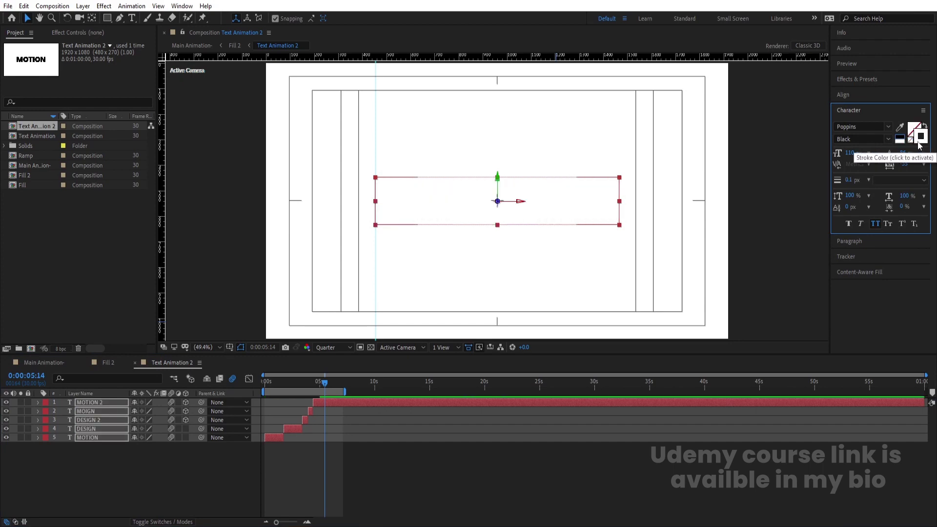
pyautogui.click(920, 136)
pyautogui.click(851, 181)
pyautogui.write('1')
pyautogui.press('Return')
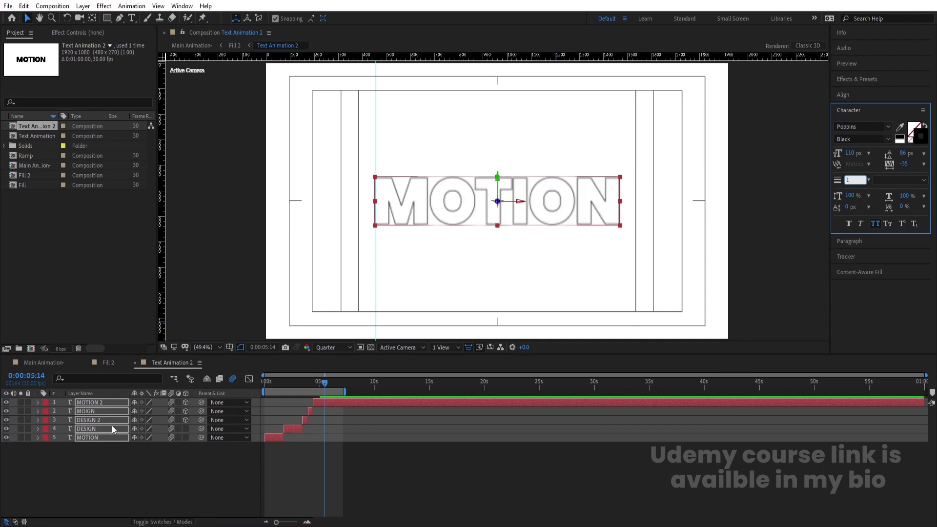
# Return to the Main Animation composition and set preview resolution to Full
pyautogui.click(88, 427)
pyautogui.click(44, 363)
pyautogui.click(332, 348)
pyautogui.click(330, 372)
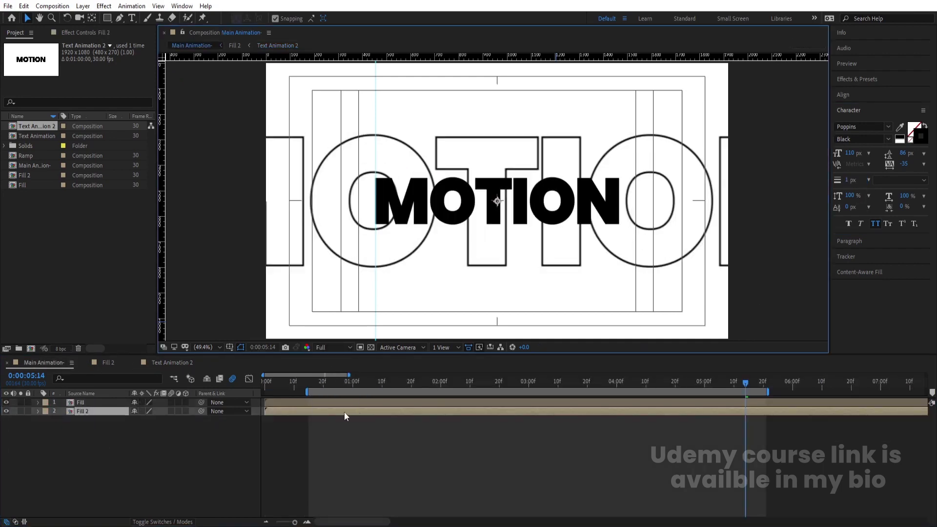
# In Text Animation 2, set all five outlined text layers to a 0.1 px stroke width
pyautogui.click(315, 384)
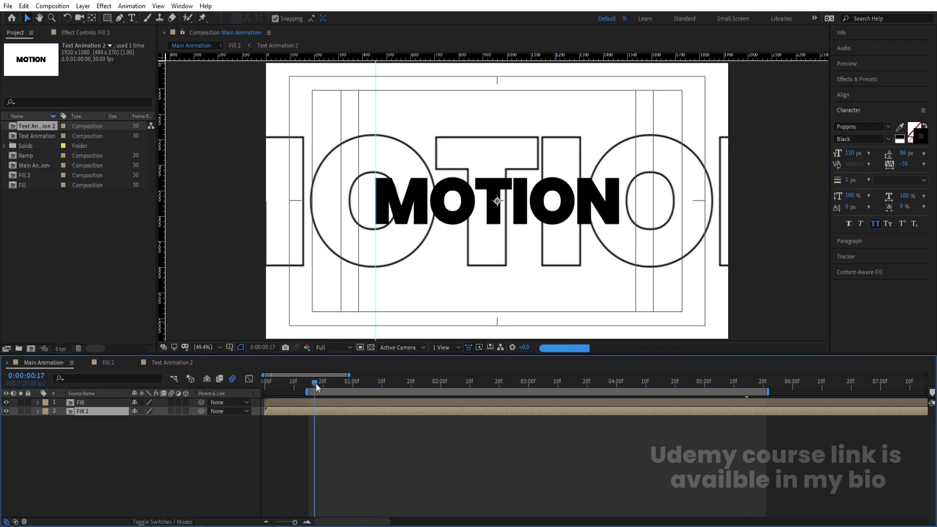
pyautogui.click(388, 386)
pyautogui.press("'")
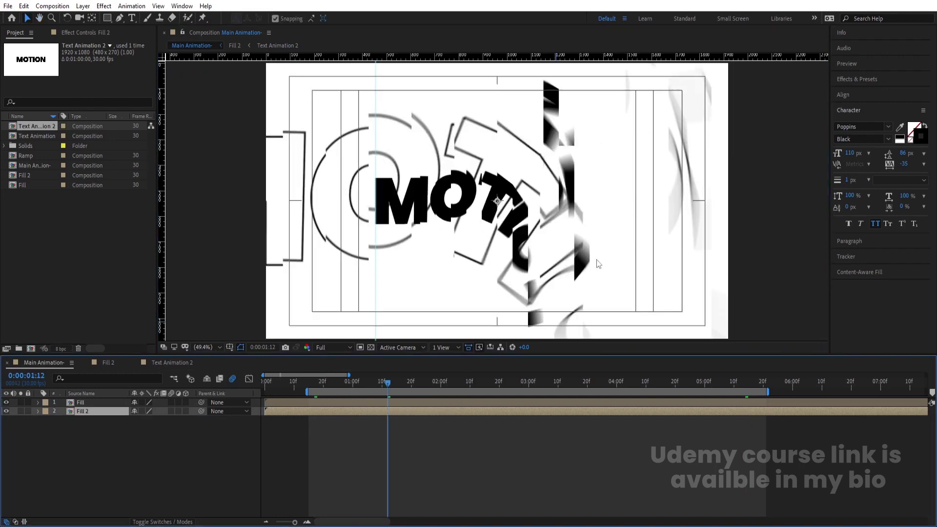
pyautogui.click(169, 362)
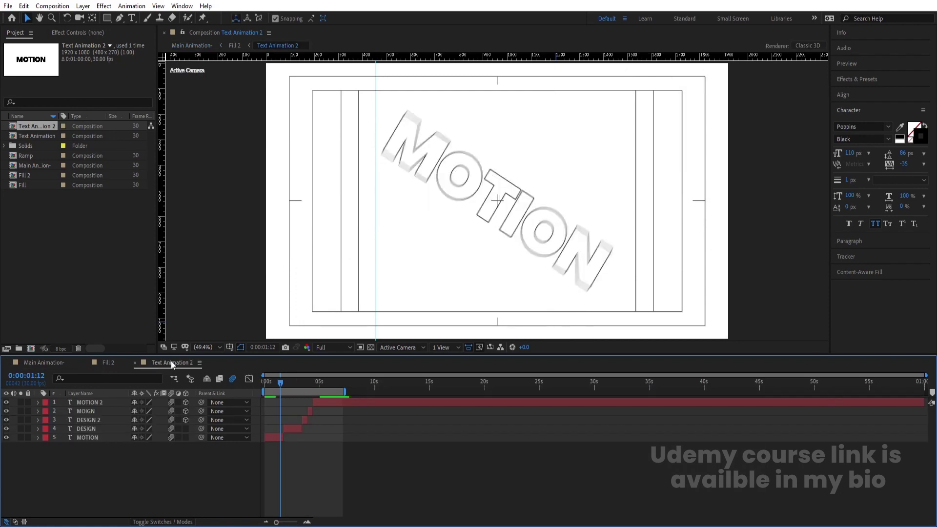
pyautogui.moveTo(126, 477); pyautogui.dragTo(74, 400)
pyautogui.click(847, 187)
pyautogui.write('0.1')
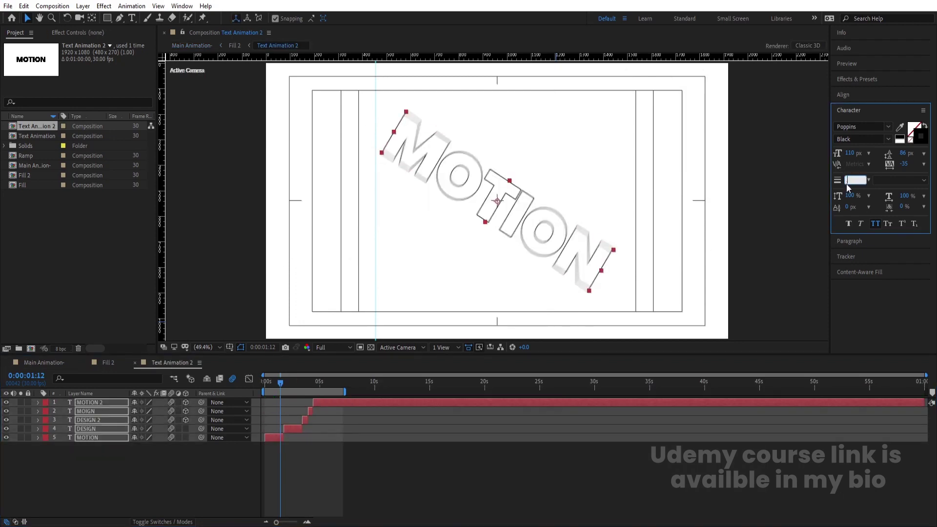
pyautogui.press('Return')
# Back in Main Animation at 0:00:03:22, select the Fill layer and search Effects & Presets for 'drop'
pyautogui.click(61, 362)
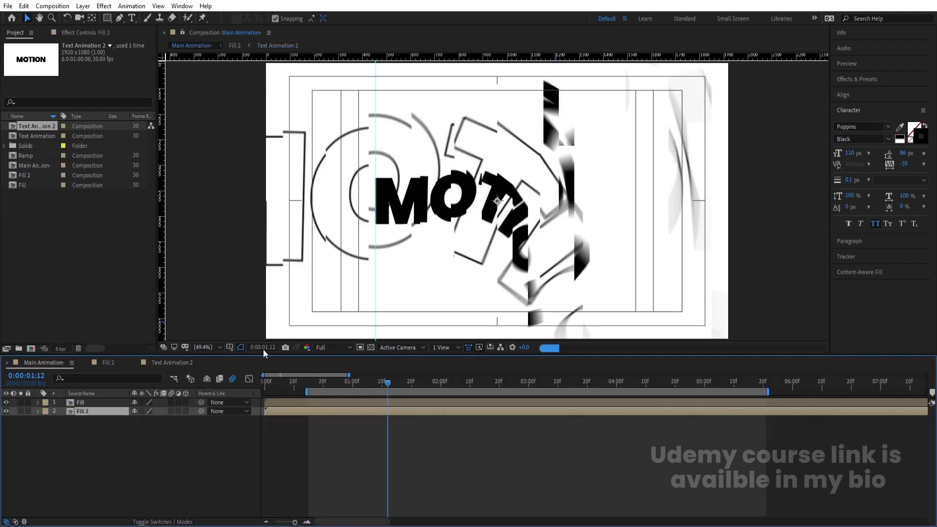
pyautogui.click(473, 382)
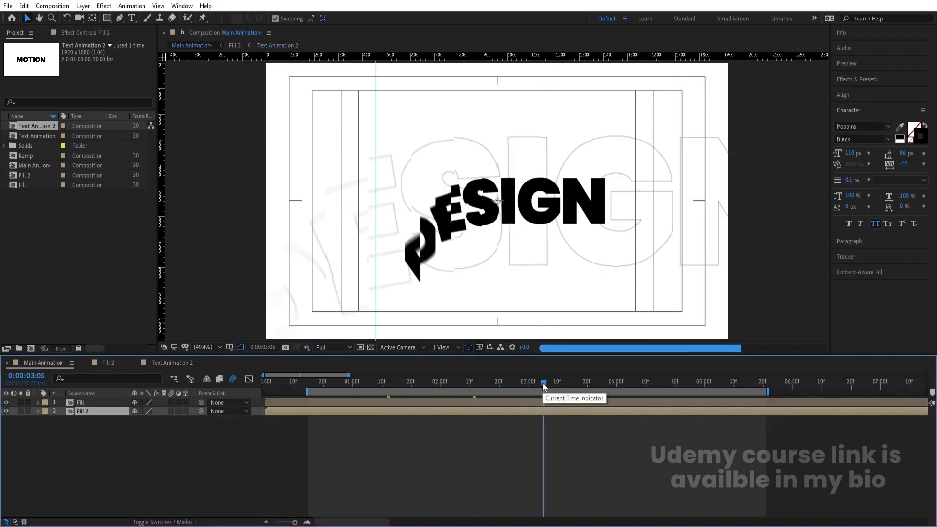
pyautogui.click(543, 383)
pyautogui.click(593, 383)
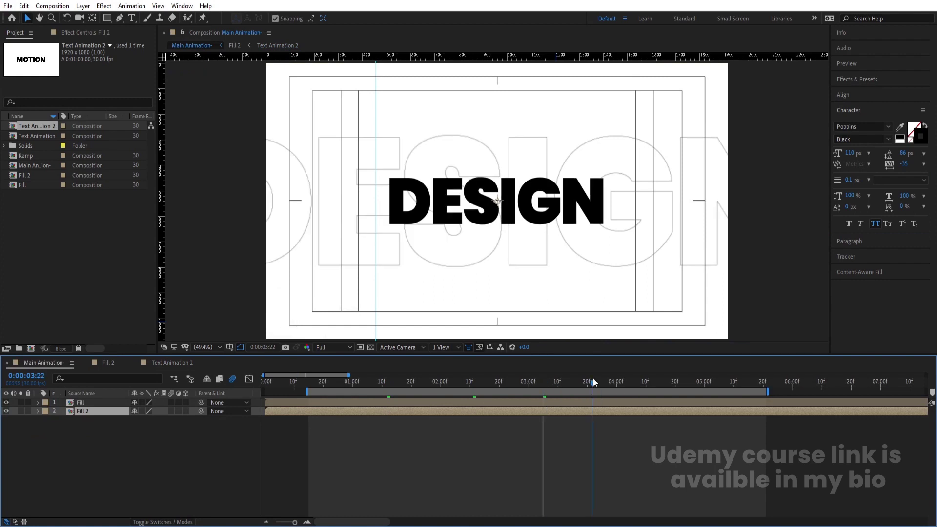
pyautogui.click(80, 402)
pyautogui.click(856, 79)
pyautogui.click(862, 92)
pyautogui.write('drop')
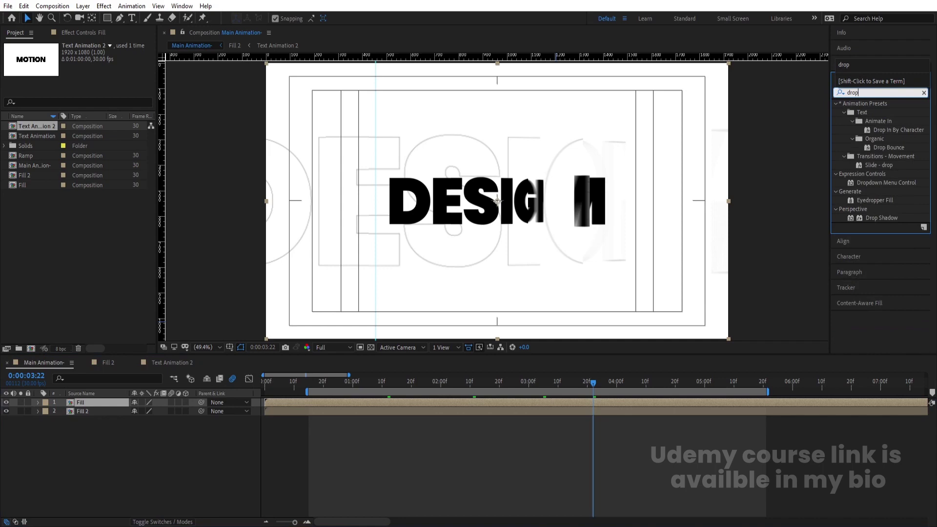
# Give the Fill layer a Drop Shadow with colour FFFFFF, opacity 100 and softness 100
pyautogui.doubleClick(880, 218)
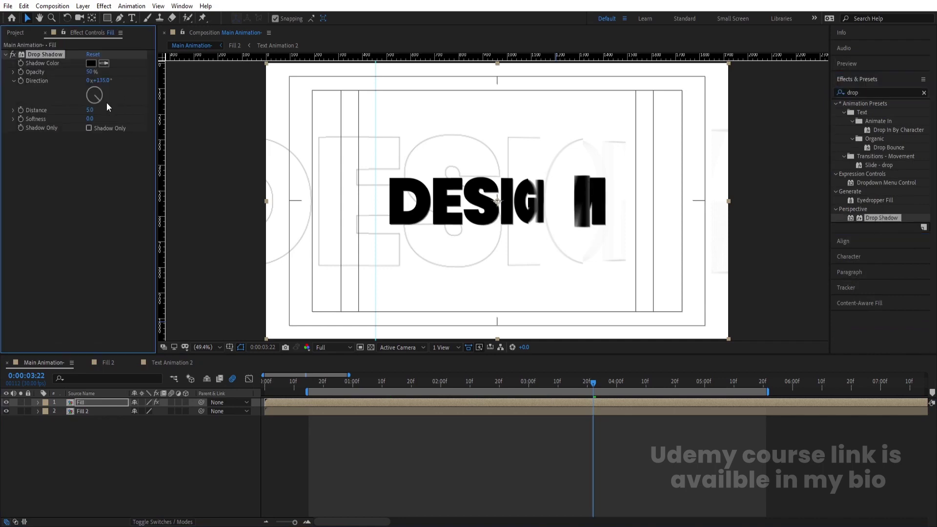
pyautogui.click(93, 65)
pyautogui.write('ffffff')
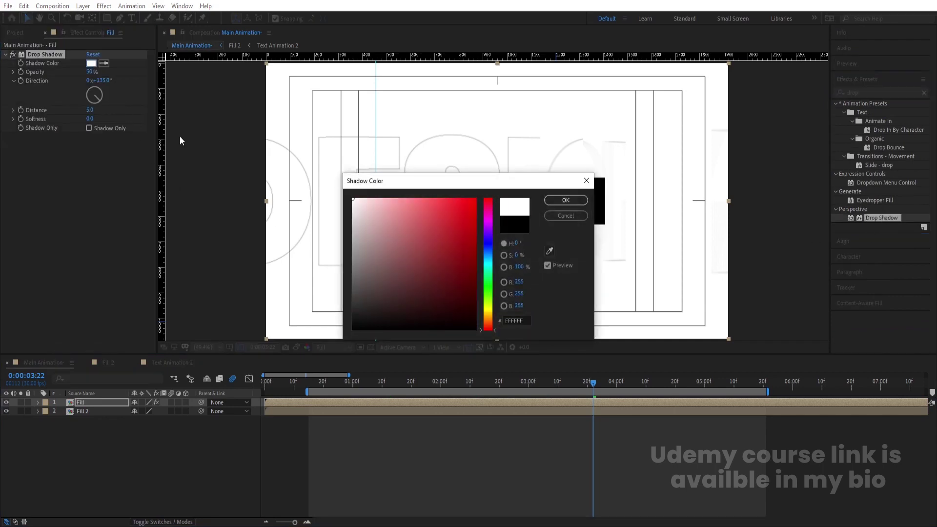
pyautogui.press('Return')
pyautogui.click(90, 71)
pyautogui.write('100')
pyautogui.click(97, 119)
pyautogui.write('100')
pyautogui.press('Return')
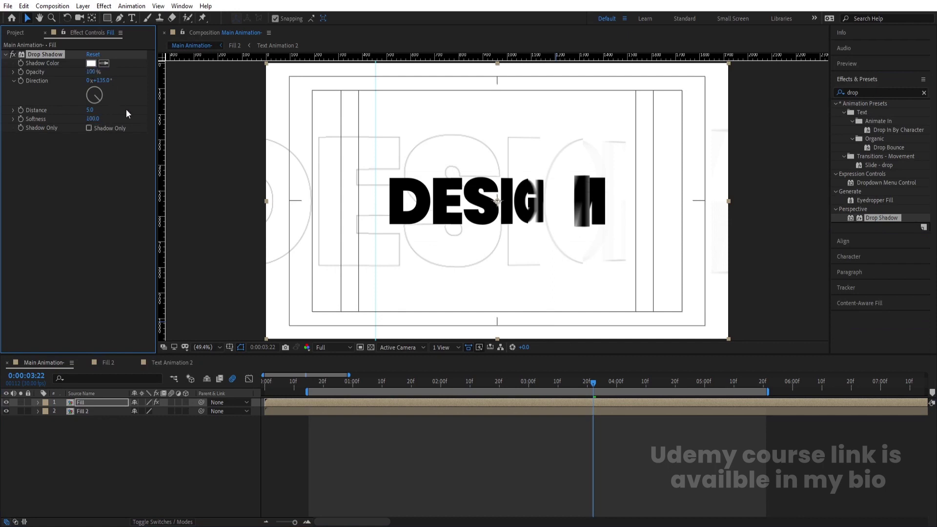
pyautogui.click(122, 461)
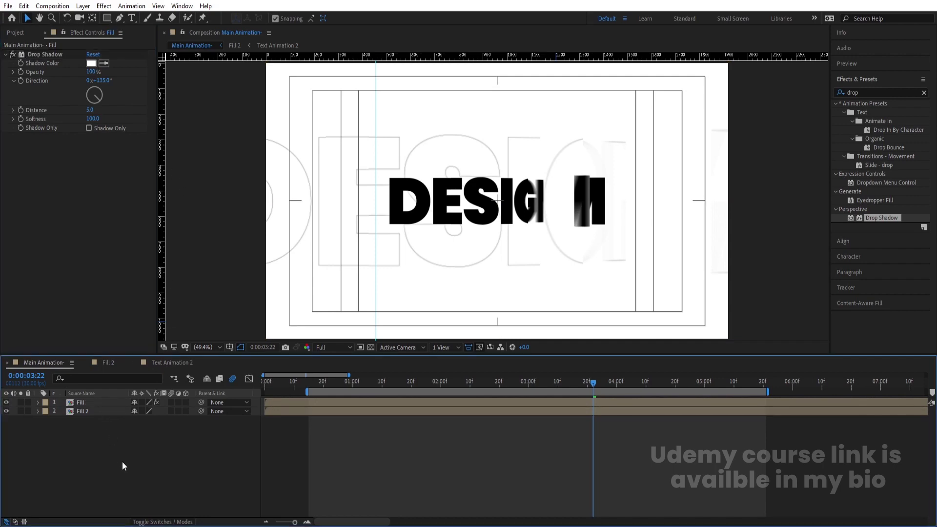
pyautogui.hotkey('ctrl', 'y')
# Place White Solid 2 beneath Fill 2 as the background and preview from 0:00:00:16
pyautogui.press('Return')
pyautogui.moveTo(87, 403); pyautogui.dragTo(94, 442)
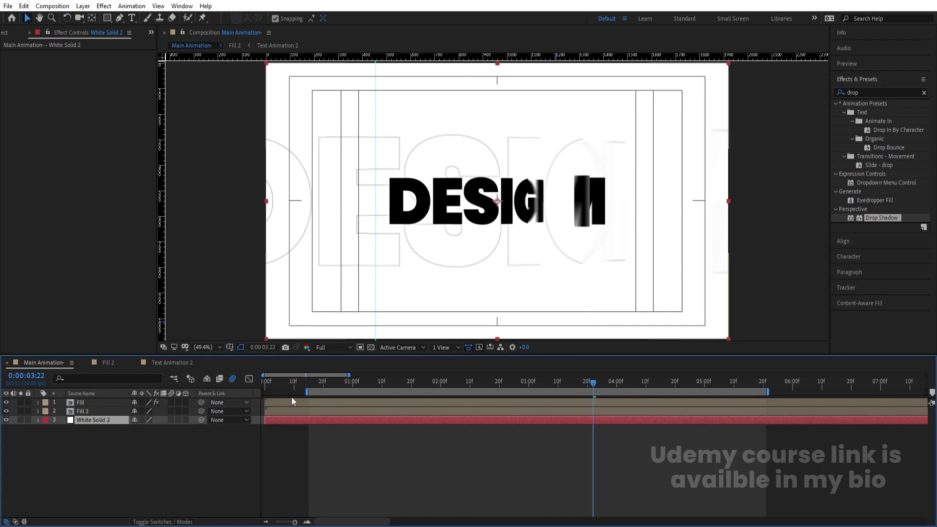
pyautogui.click(312, 386)
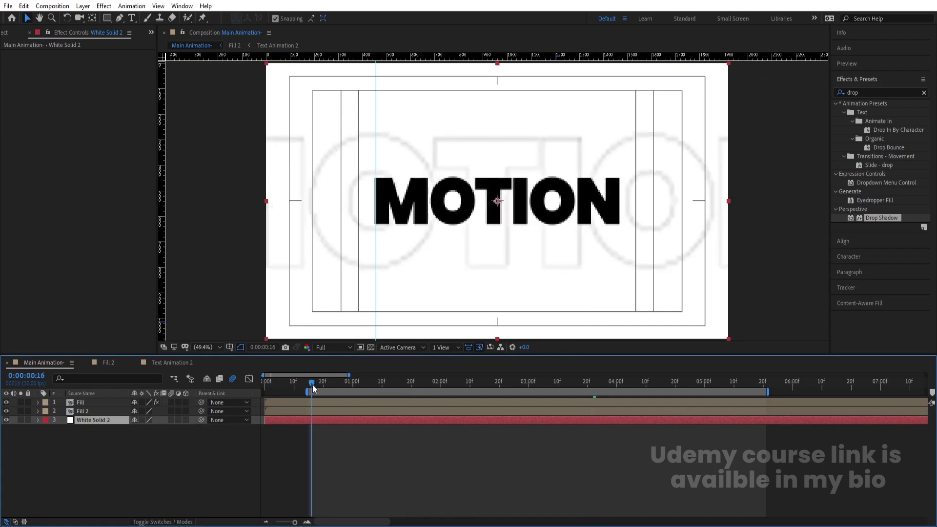
pyautogui.press('space')
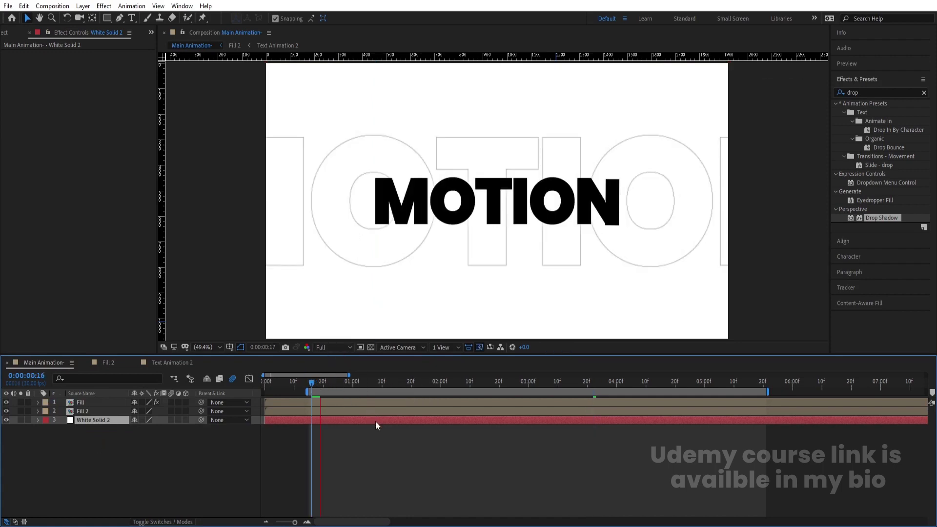